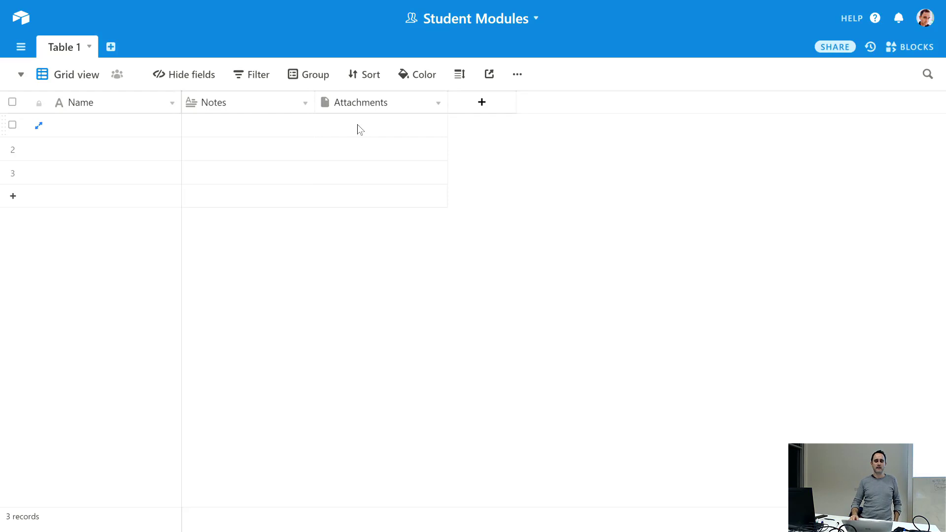
- Look through the Table 1 options and the Attachments field options without changing anything
click(90, 47)
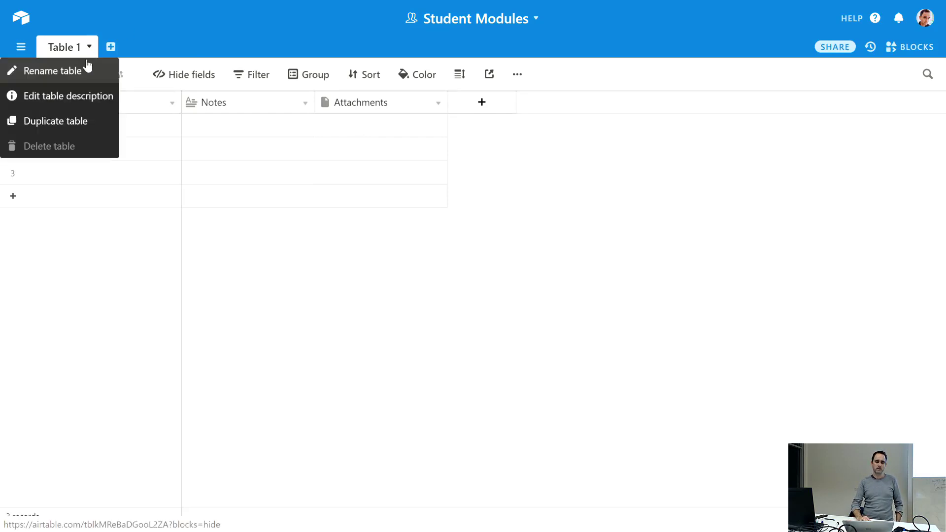
click(85, 249)
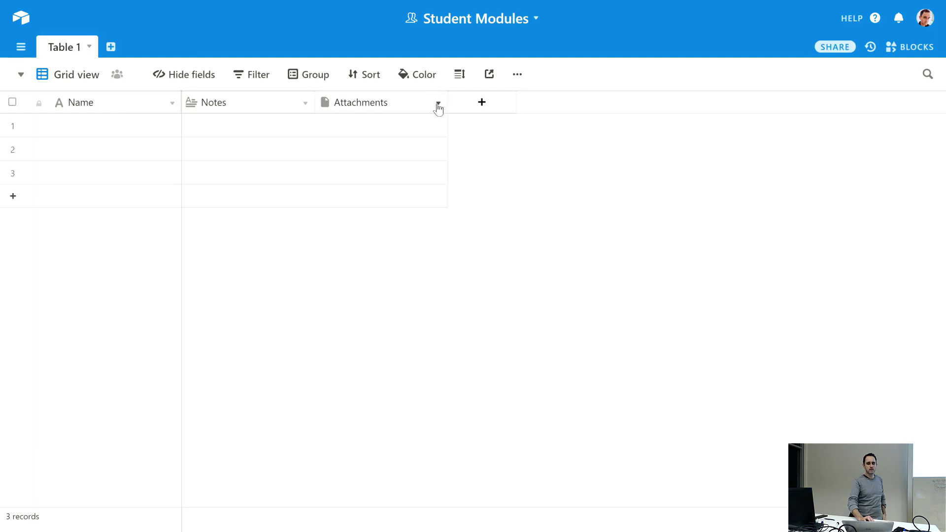
click(438, 103)
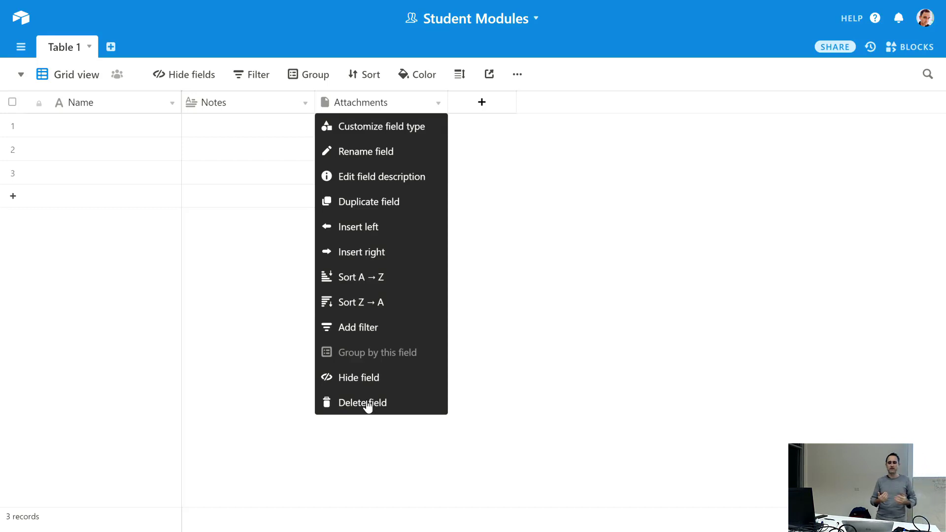
click(526, 310)
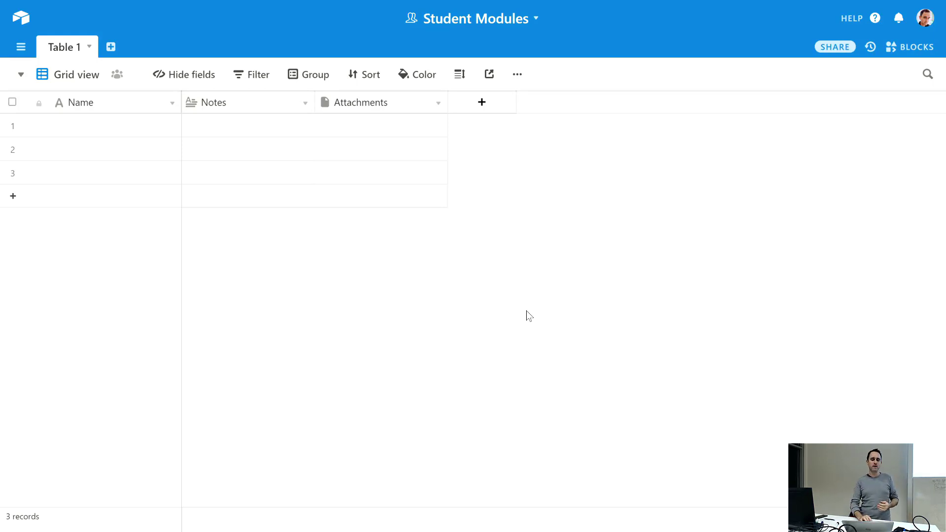
- Rename the Table 1 tab to Student
double_click(80, 45)
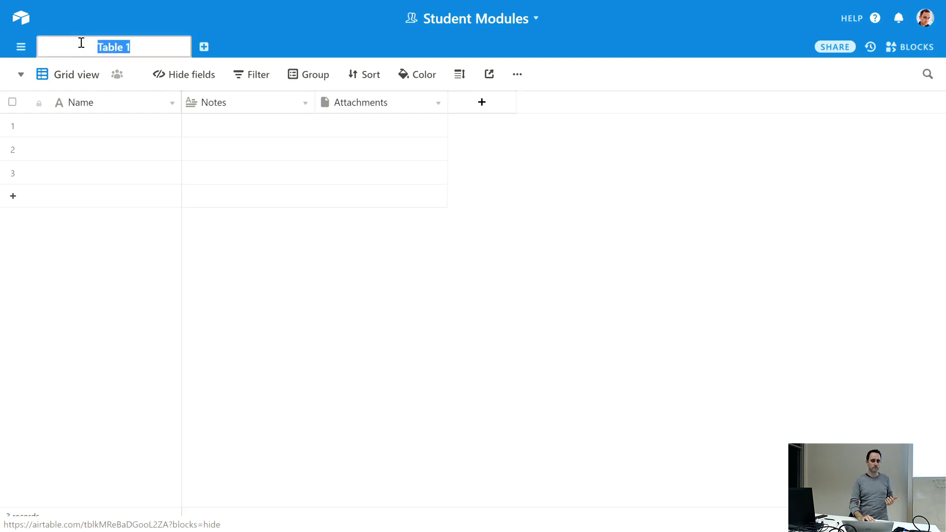
text(Student)
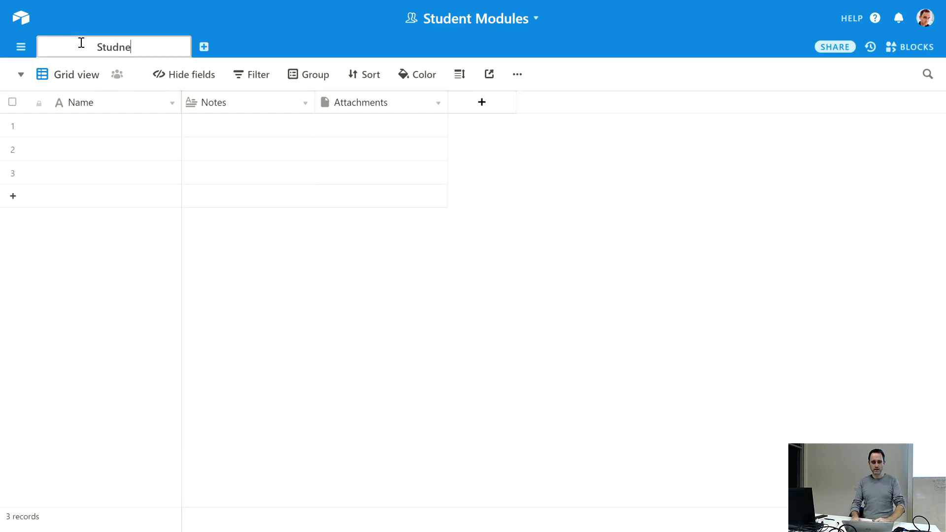
key(BackSpace)
key(BackSpace)
key(BackSpace)
text(ent)
key(Return)
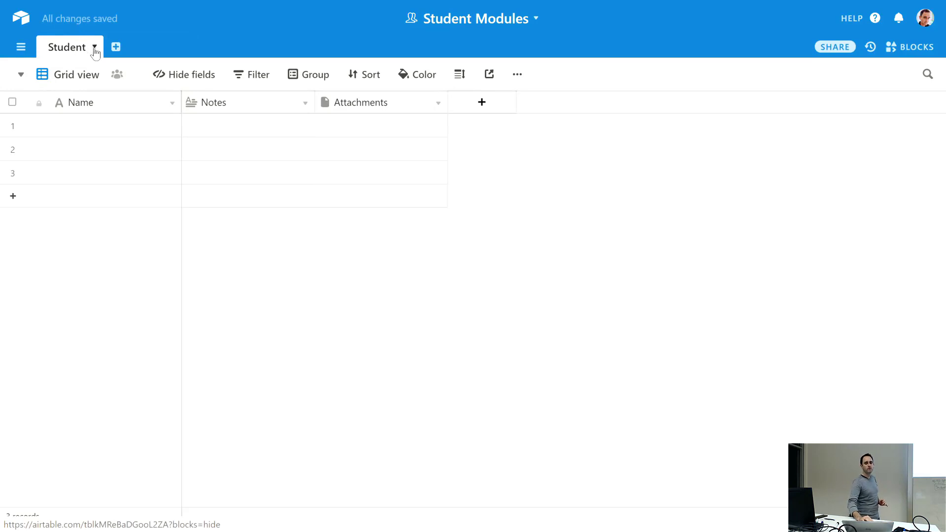
click(95, 48)
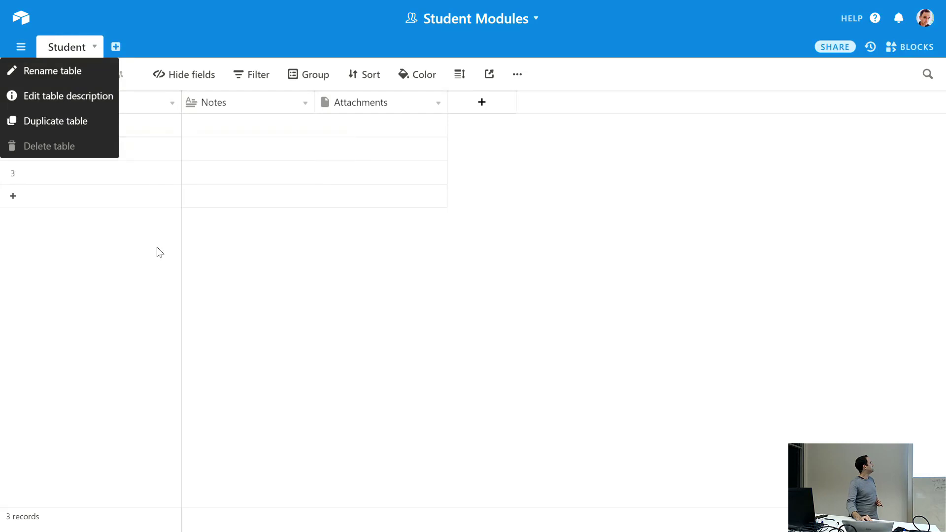
click(258, 287)
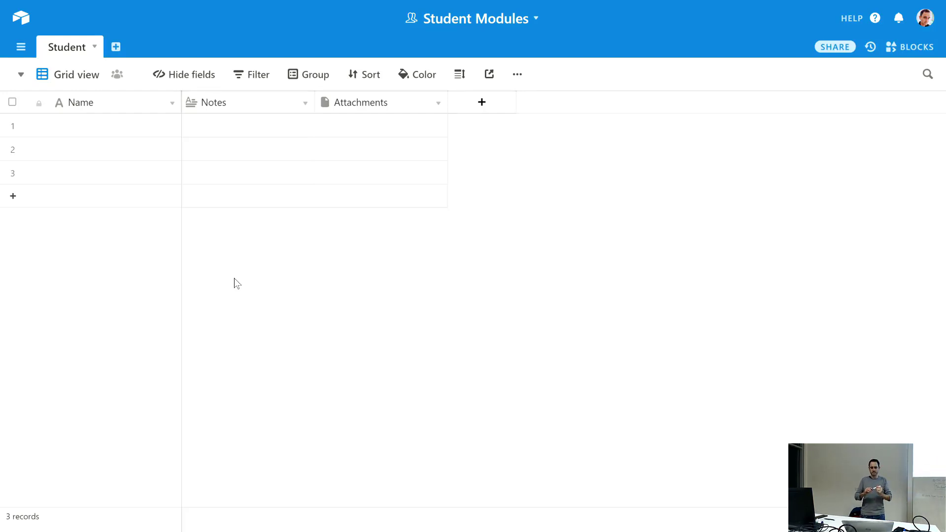
- Add a new empty table named Module, correcting the misspelled name
click(116, 50)
click(142, 70)
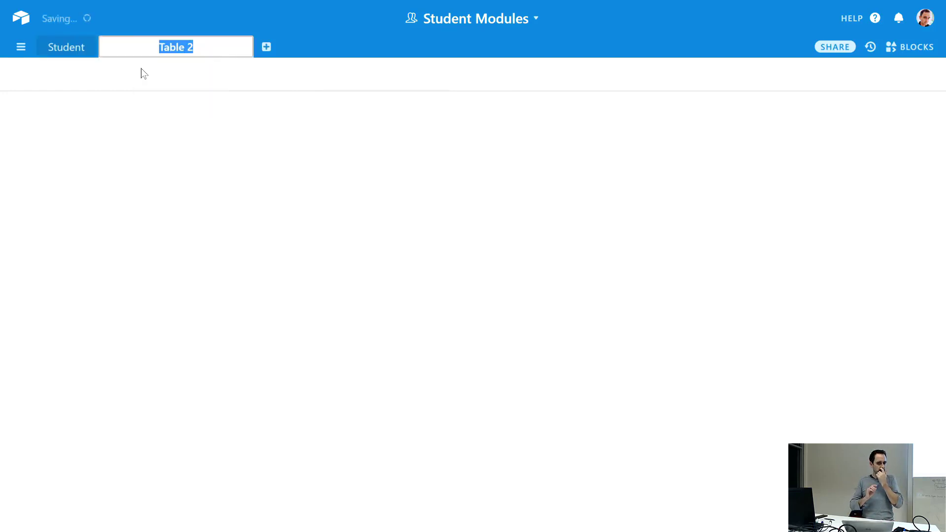
text(Moud)
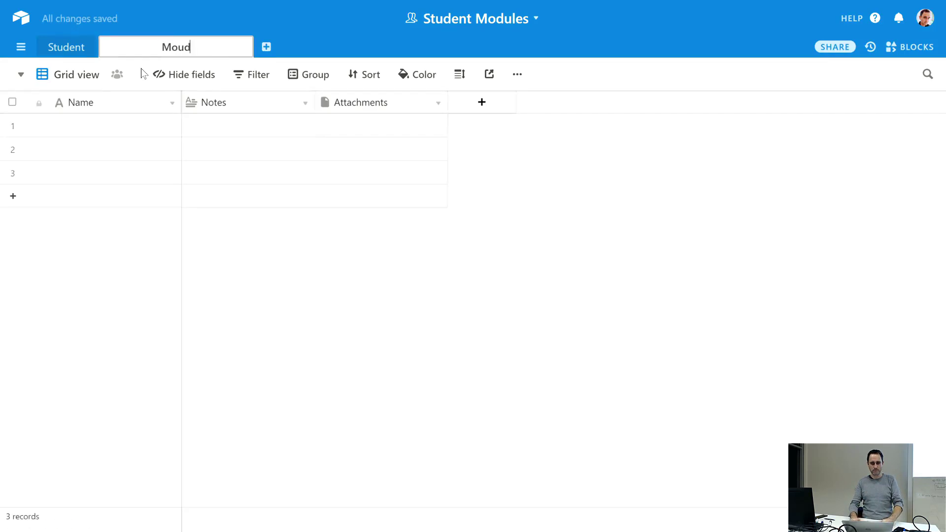
key(BackSpace)
key(BackSpace)
text(dle)
key(Return)
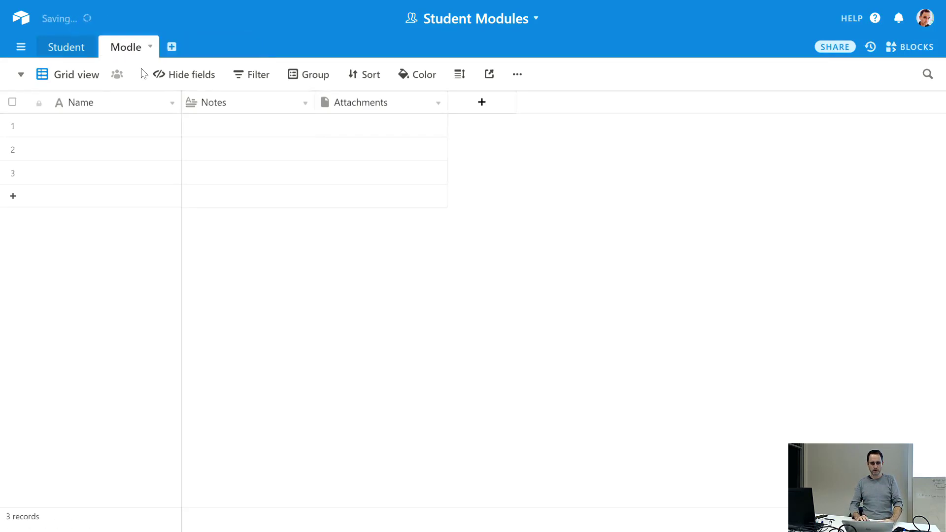
double_click(136, 47)
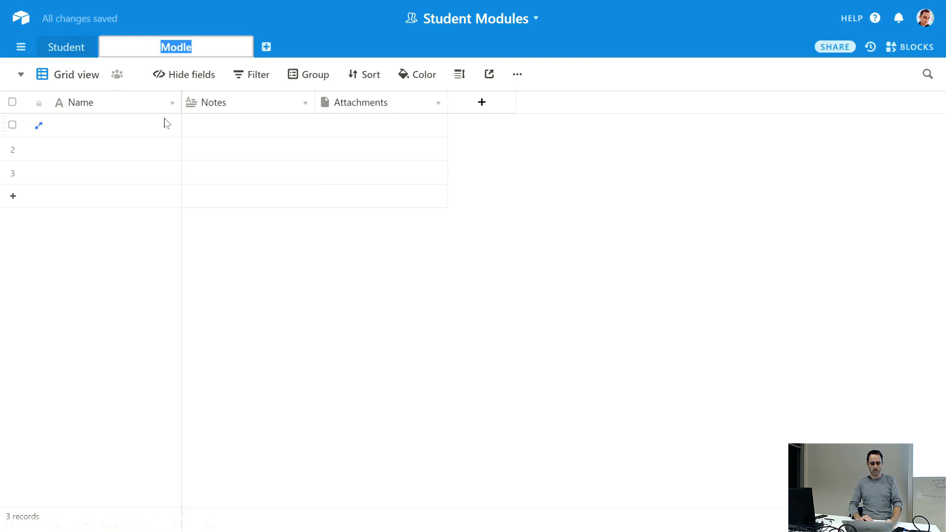
text(Module)
key(Return)
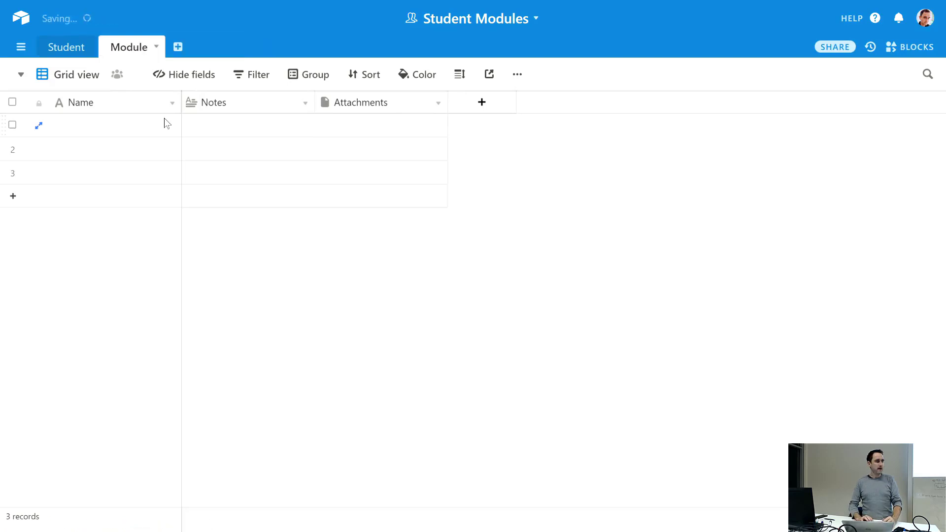
- Add another empty table named Lecturer
click(178, 47)
click(191, 68)
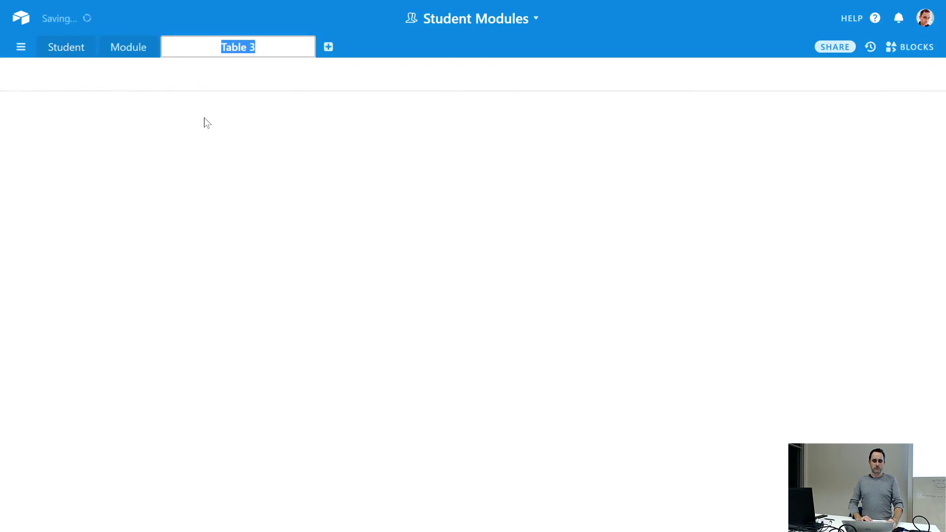
text(Lecturer)
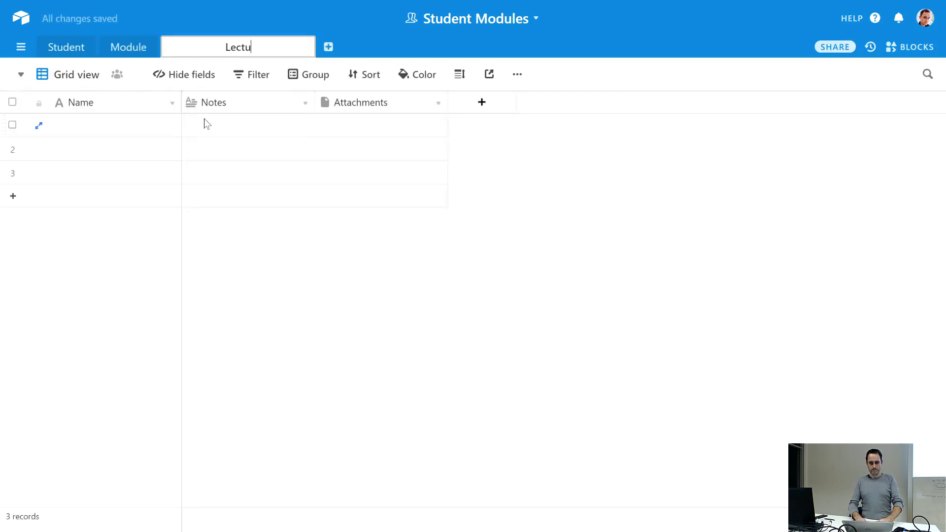
key(Return)
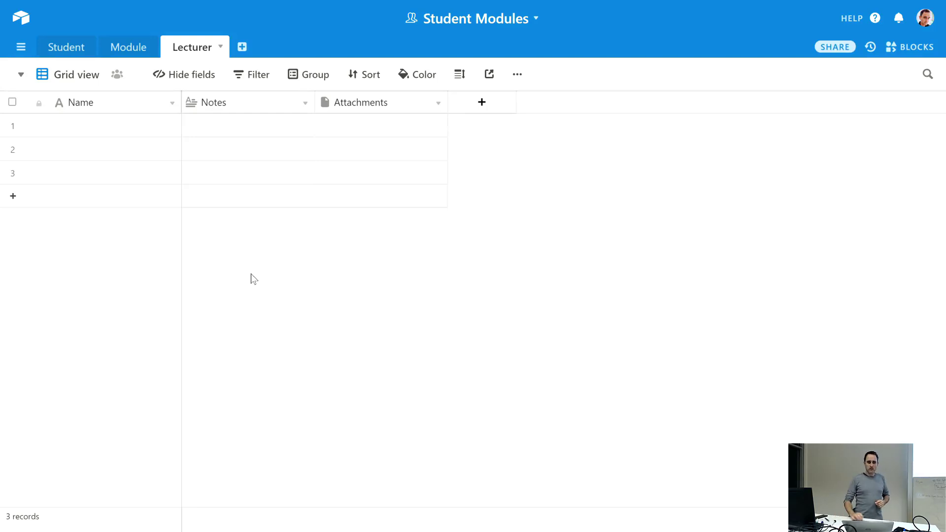
- In the Student table, rename Notes to First Name with type Single line text
click(64, 50)
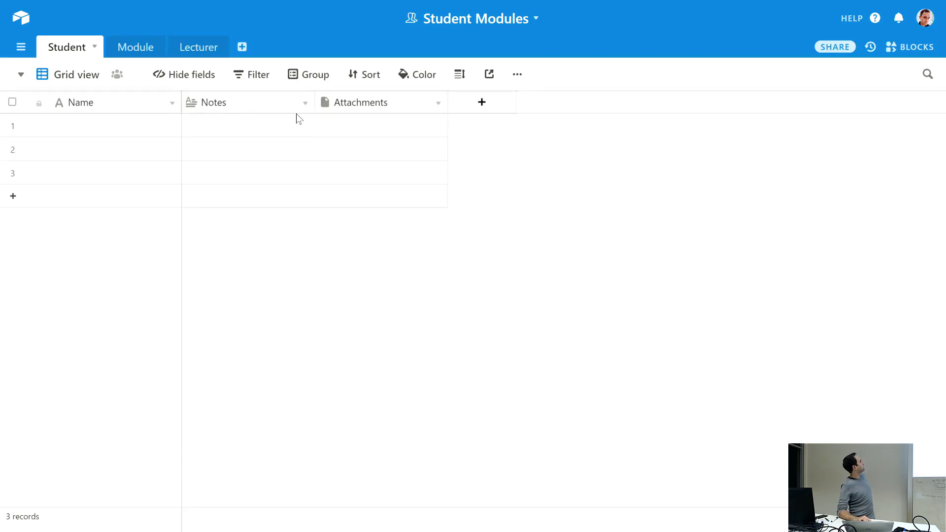
click(306, 104)
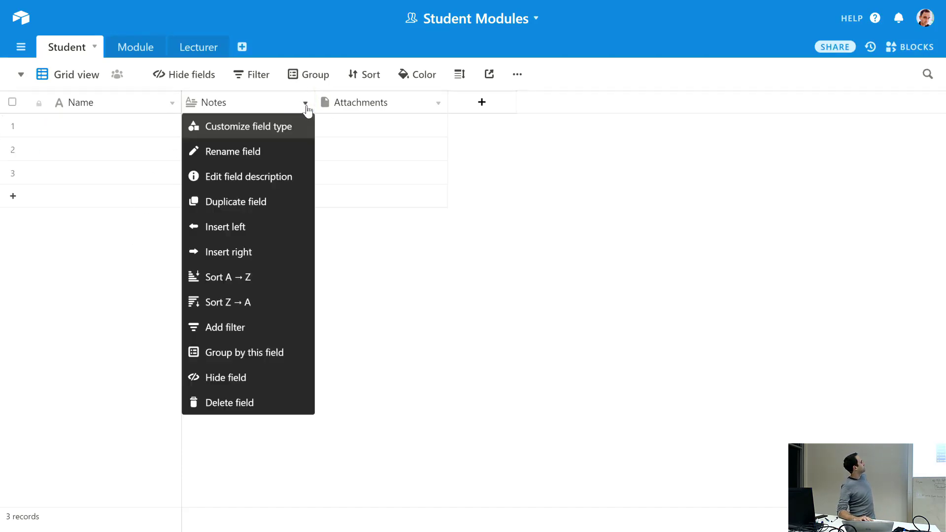
click(286, 128)
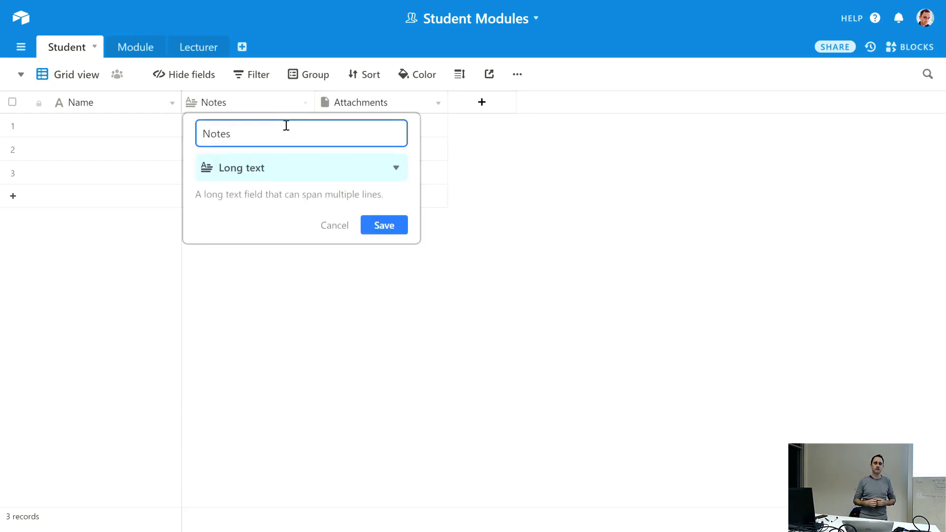
key(BackSpace)
key(BackSpace)
key(BackSpace)
key(BackSpace)
key(BackSpace)
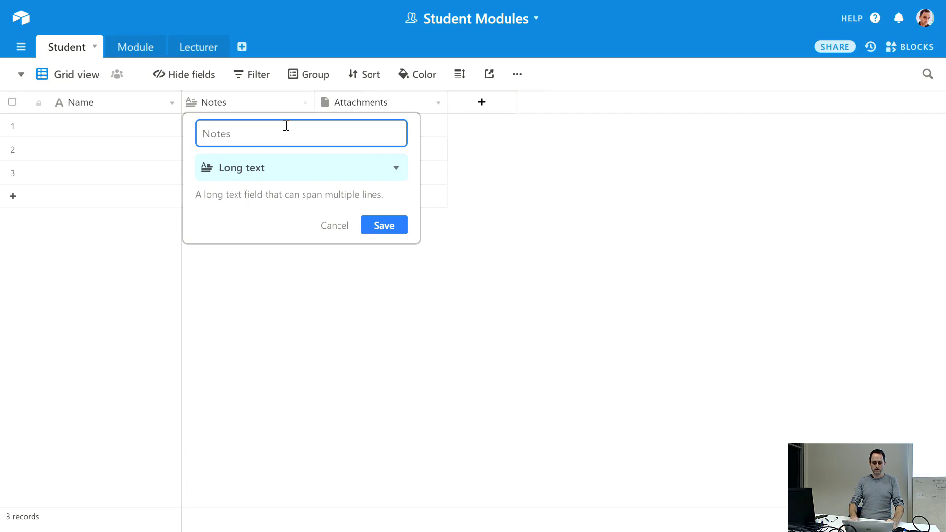
text(First Name)
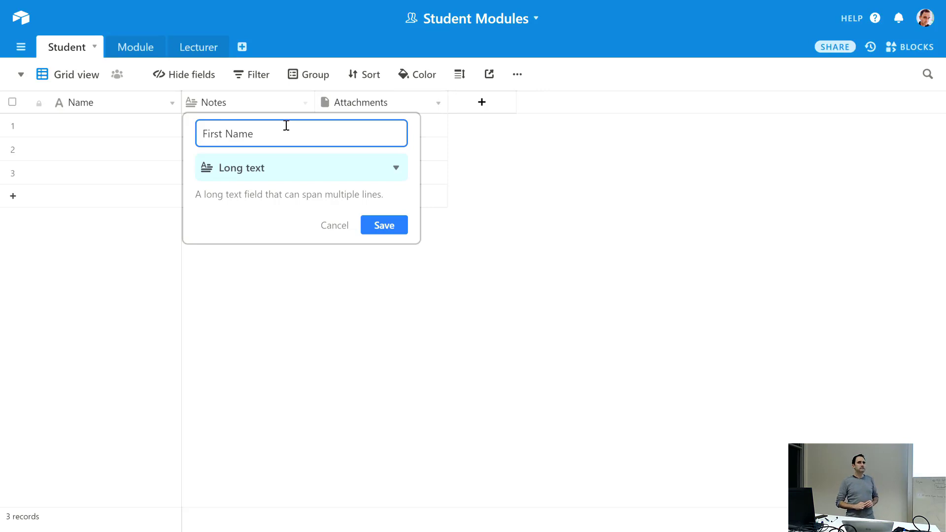
click(393, 168)
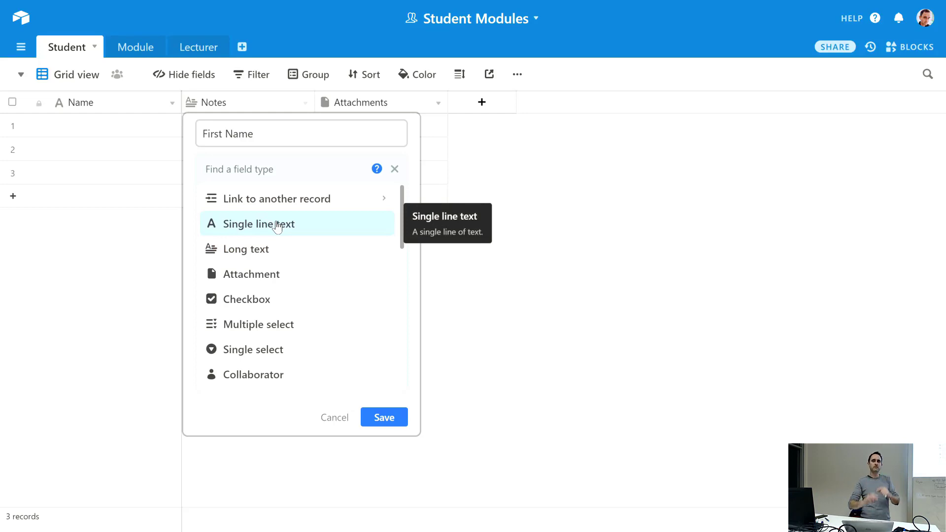
click(278, 227)
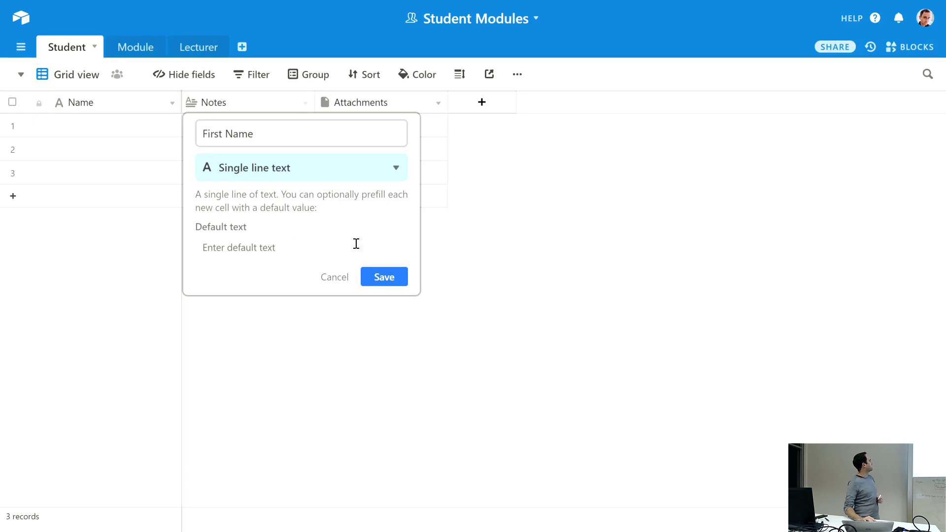
click(393, 287)
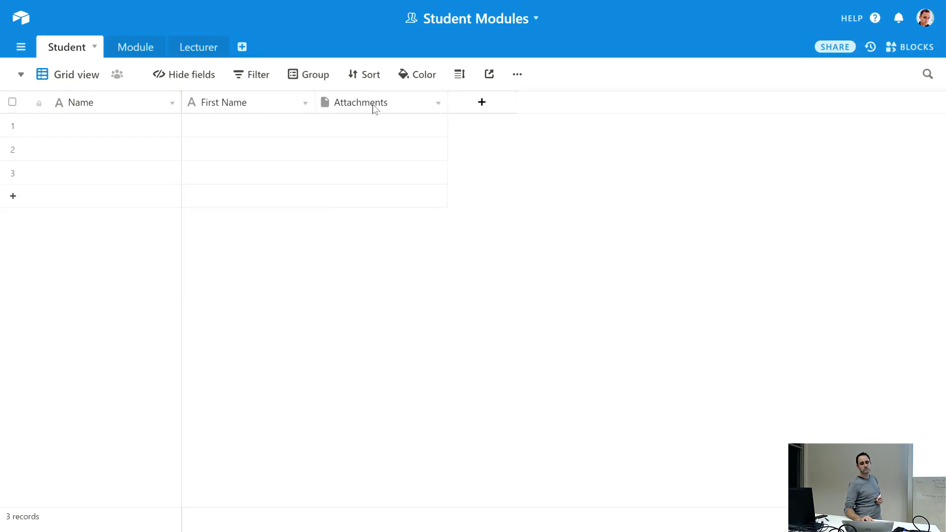
- Rename the Attachments field to Last Name with type Single line text
click(439, 109)
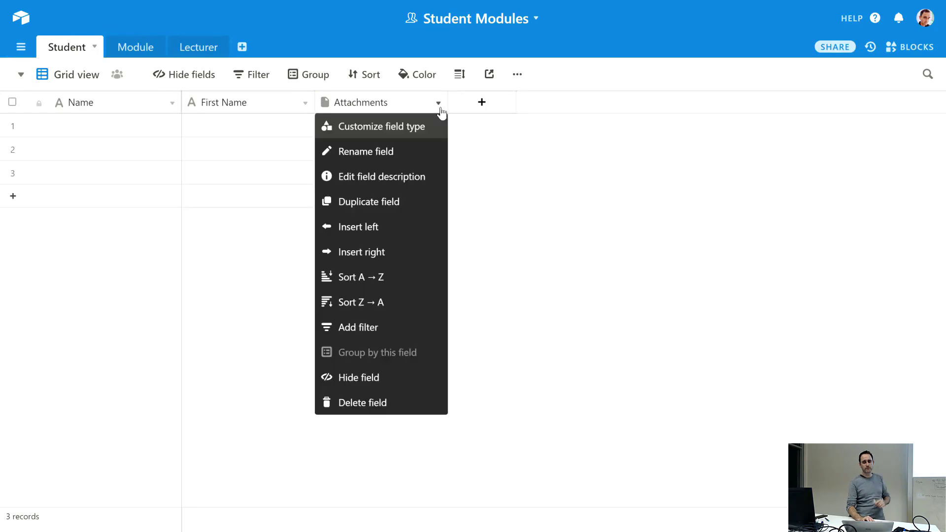
click(427, 126)
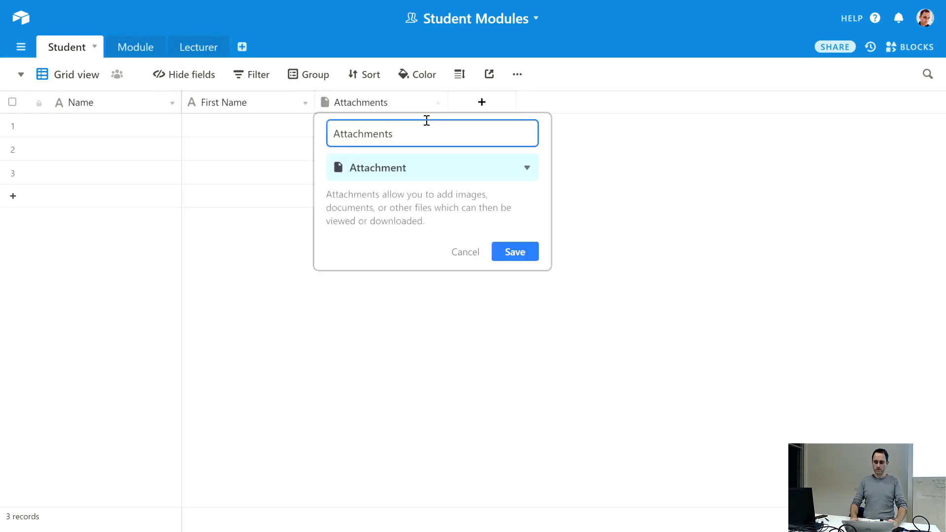
key(BackSpace)
key(BackSpace)
key(BackSpace)
key(BackSpace)
key(BackSpace)
key(BackSpace)
key(BackSpace)
key(BackSpace)
key(BackSpace)
key(BackSpace)
key(BackSpace)
text(Last N)
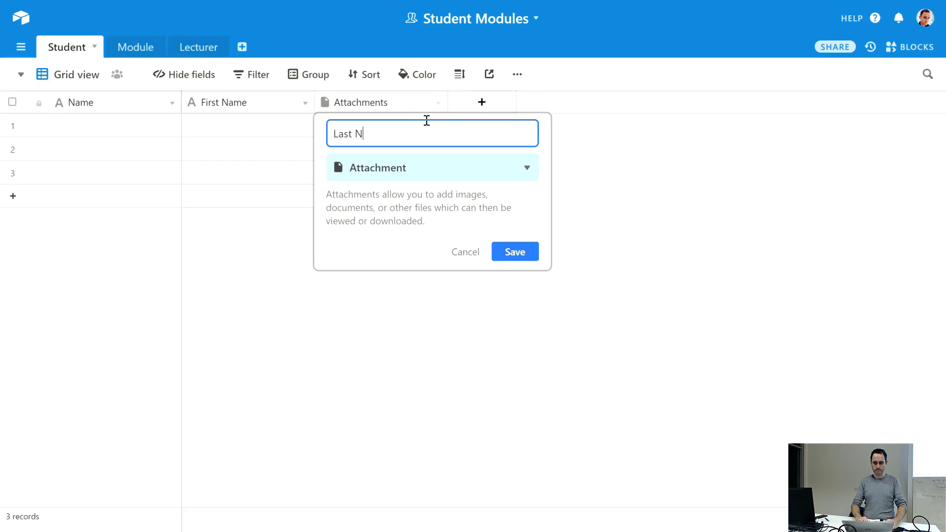
text(ame)
click(434, 170)
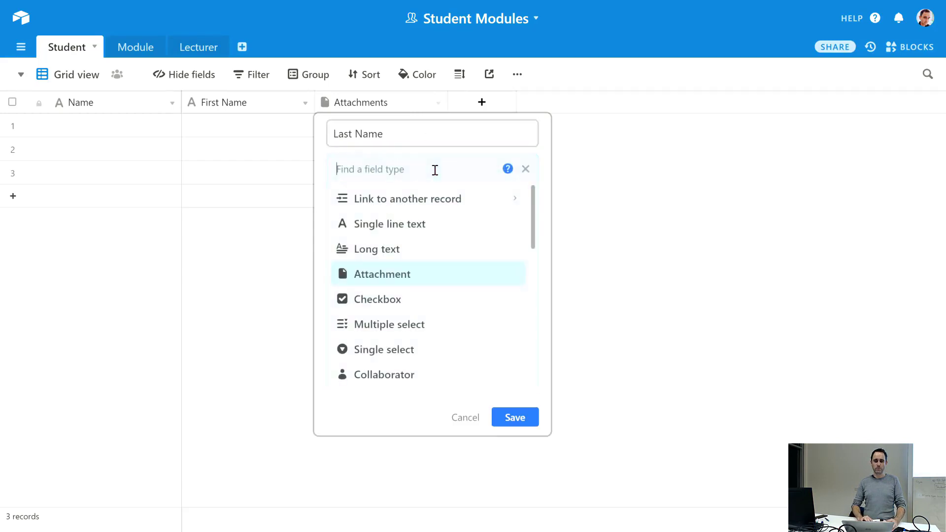
click(403, 228)
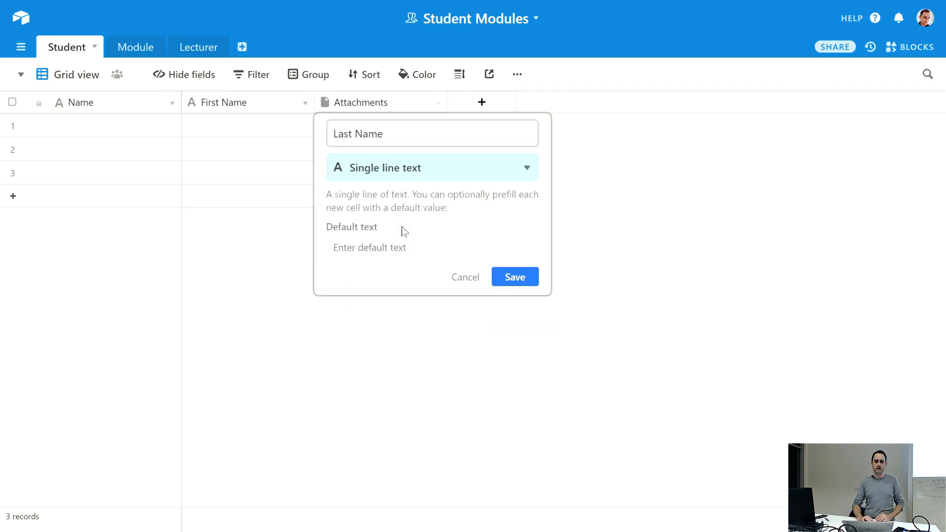
click(507, 277)
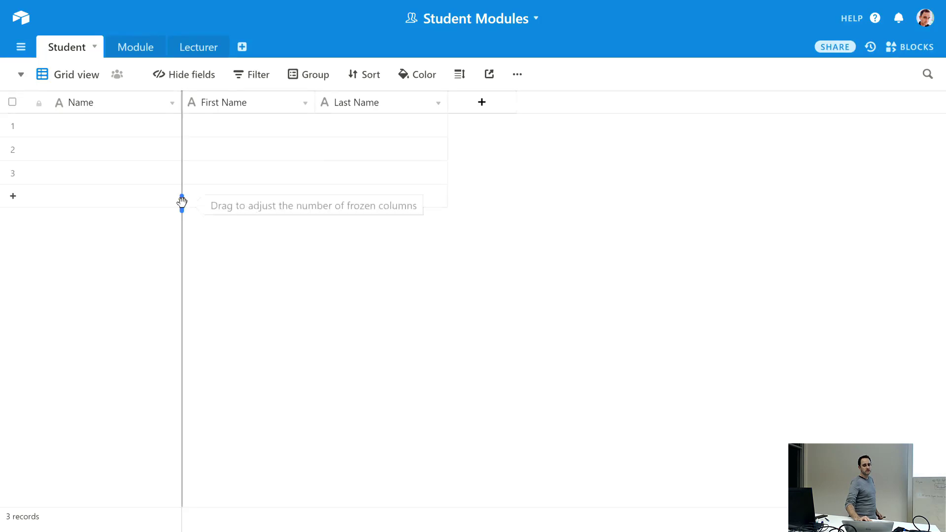
- Change the primary Name column's name to Student ID and save it
mouse_move(181, 205)
mouse_down()
mouse_move(271, 228)
mouse_move(188, 221)
mouse_up()
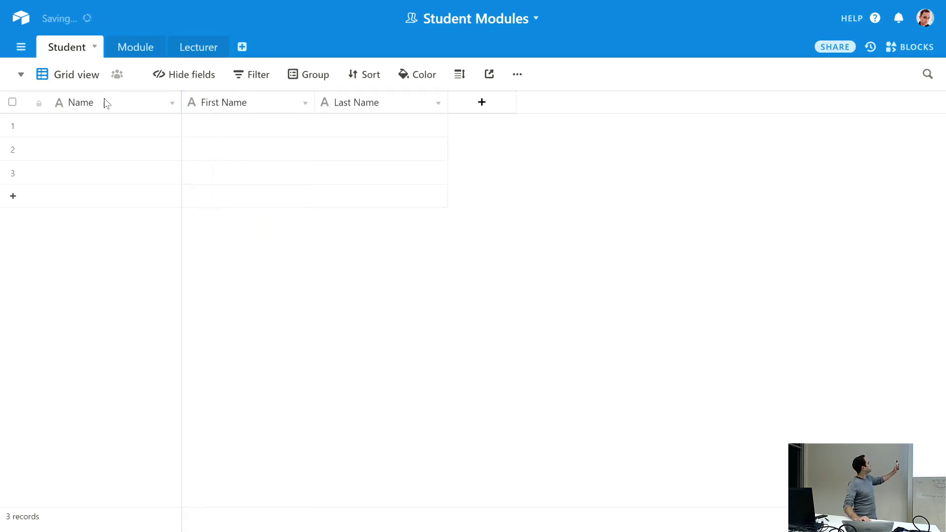
double_click(93, 103)
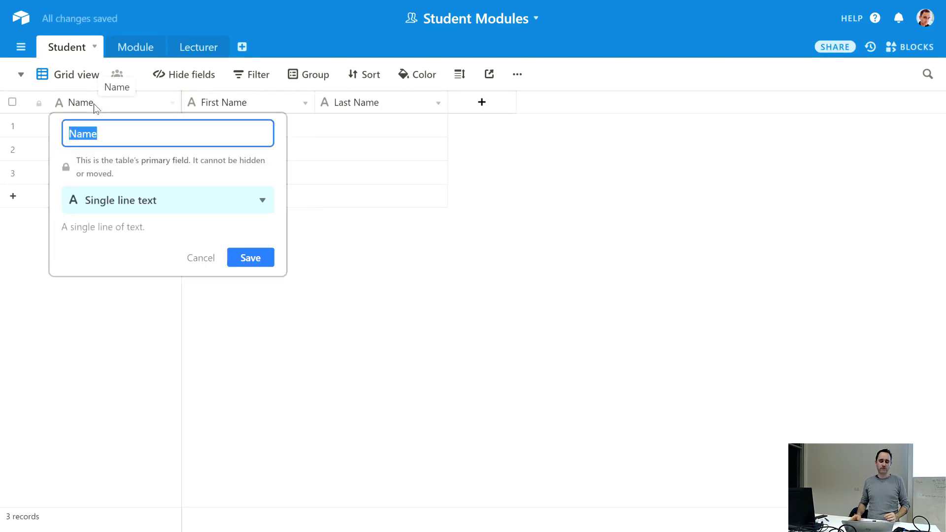
text(Student ID)
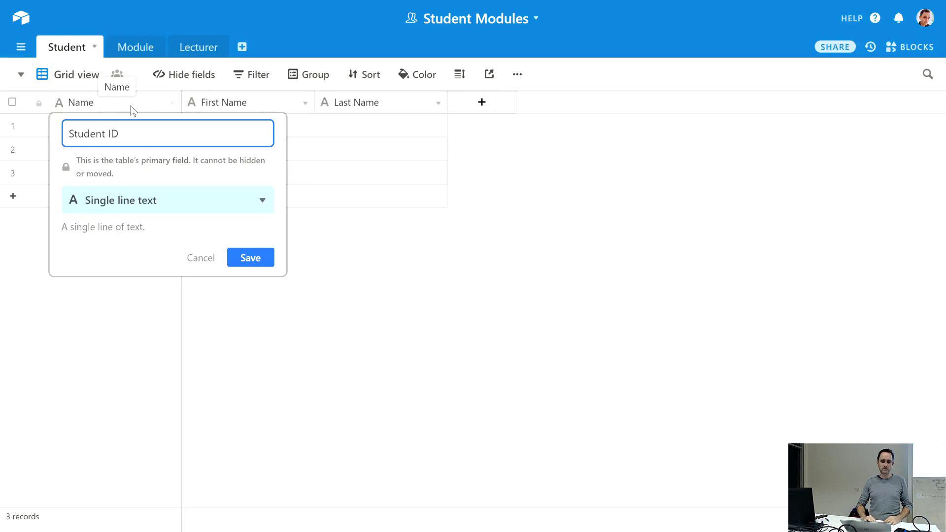
click(246, 258)
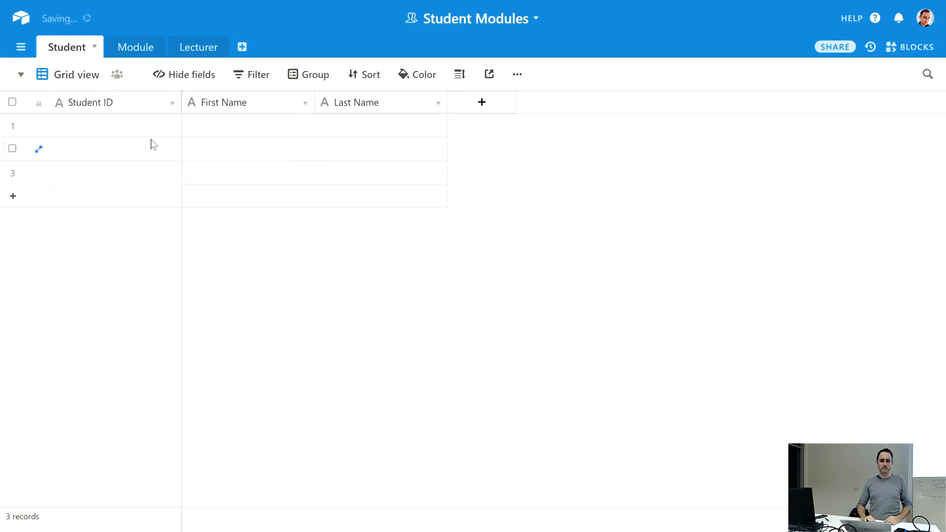
click(143, 126)
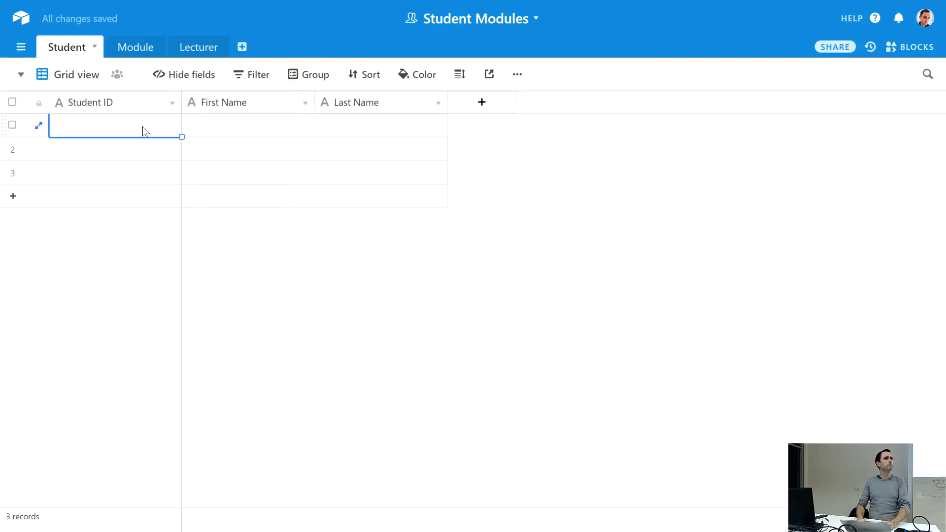
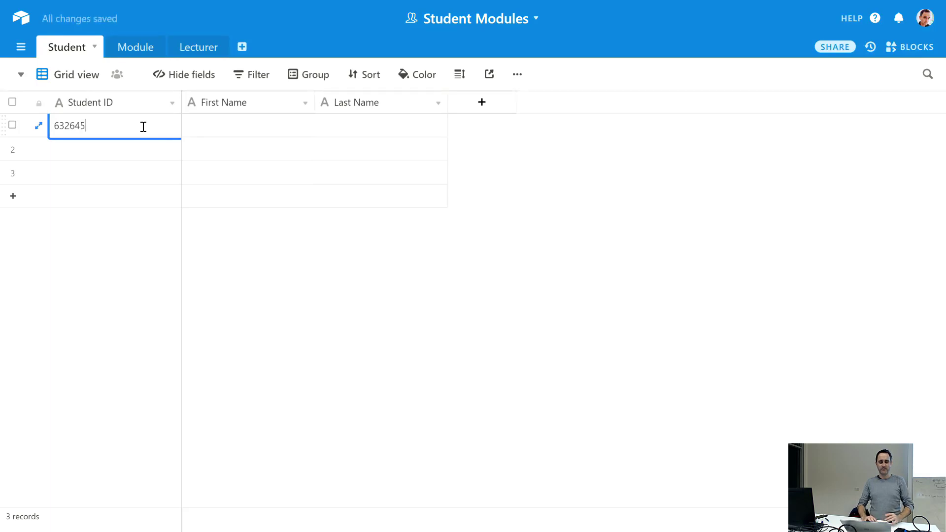
- Enter the student's ID number, first name and last name in row 1
click(121, 224)
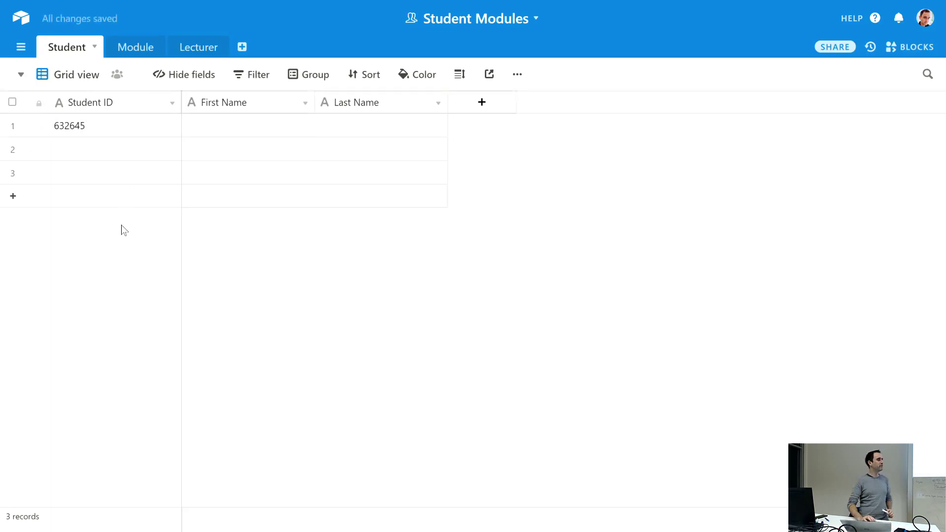
click(228, 132)
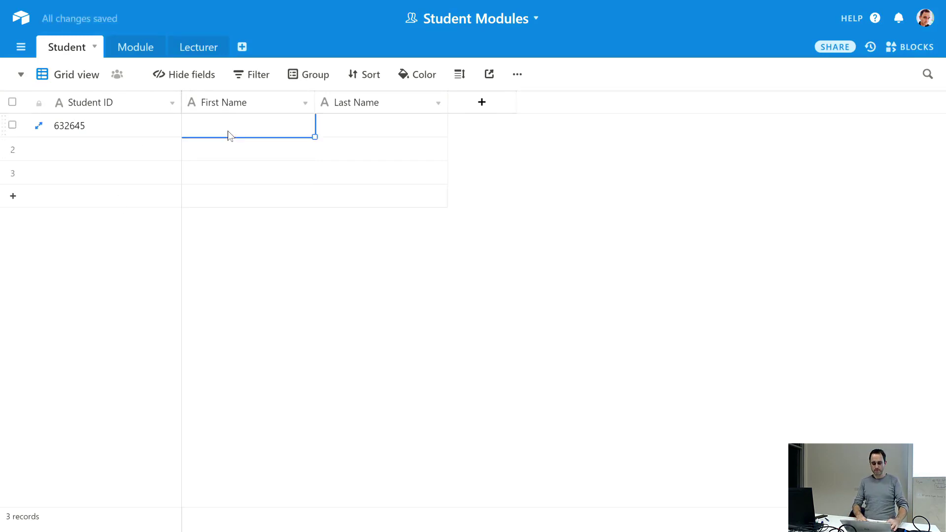
key(Return)
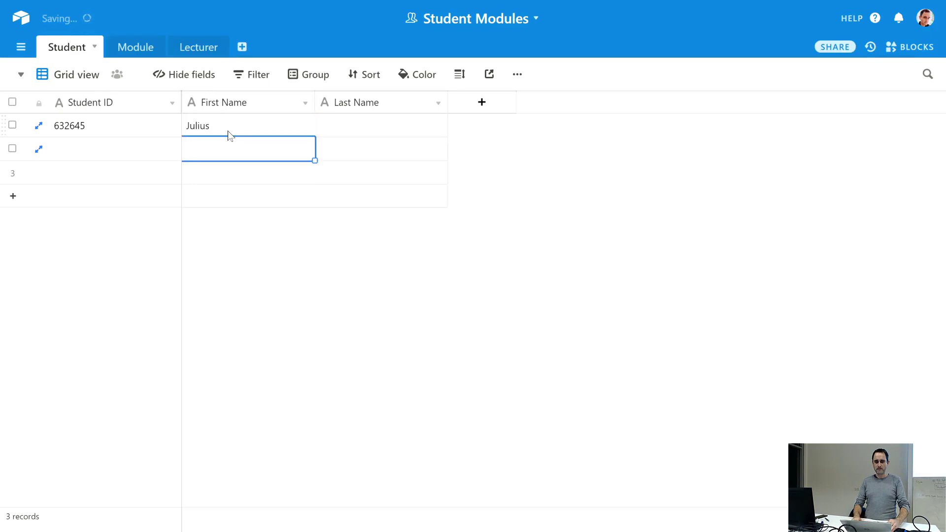
key(Up)
key(Tab)
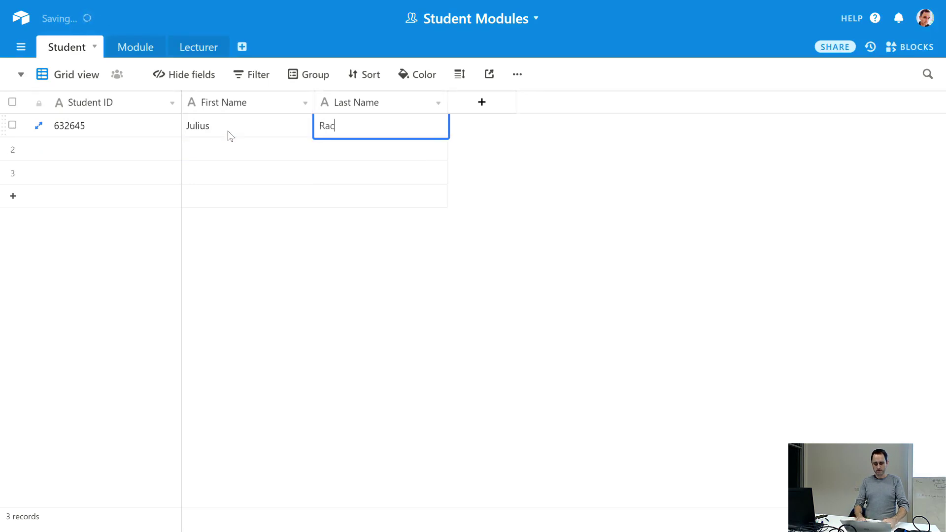
key(Return)
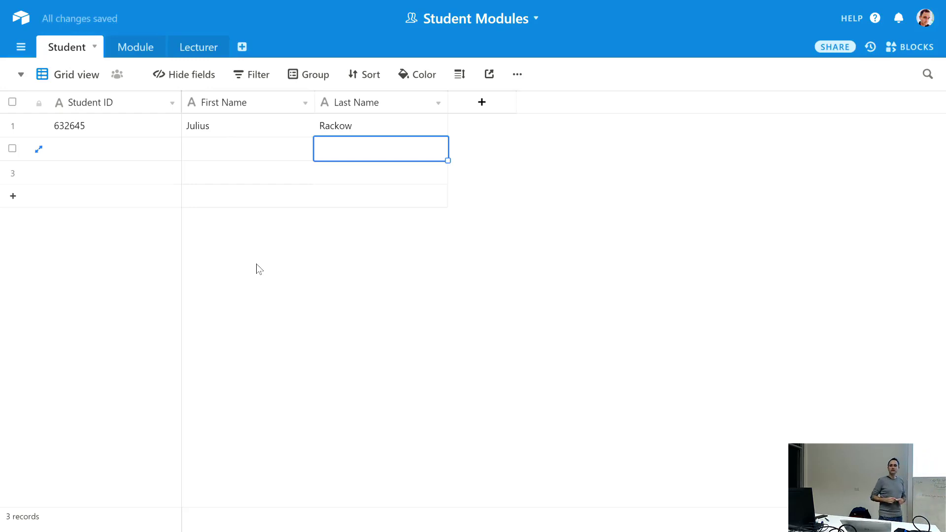
click(464, 254)
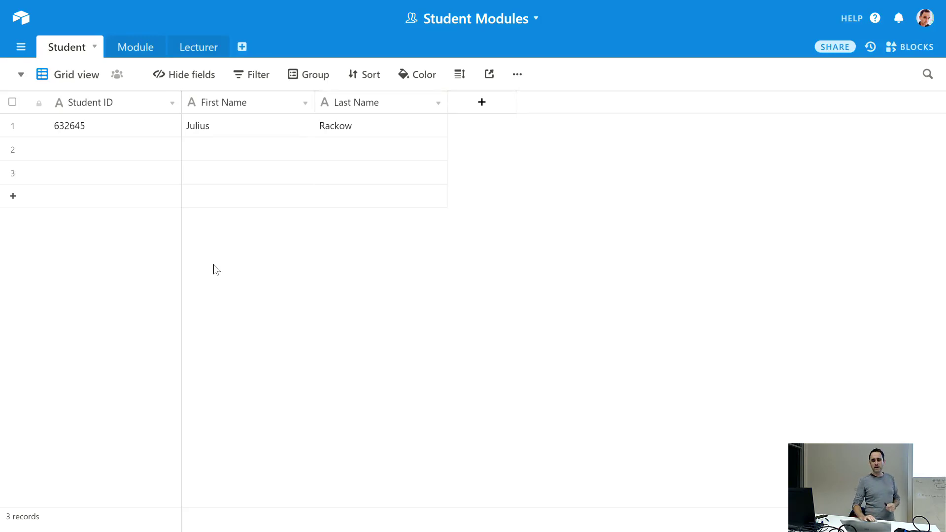
- Add a field named E-Mail Address with the Email field type
click(482, 102)
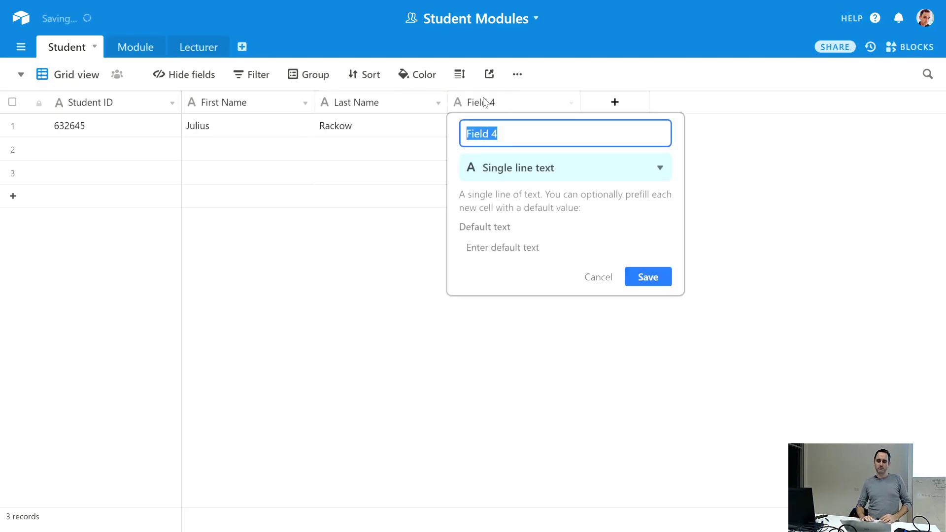
text(E-)
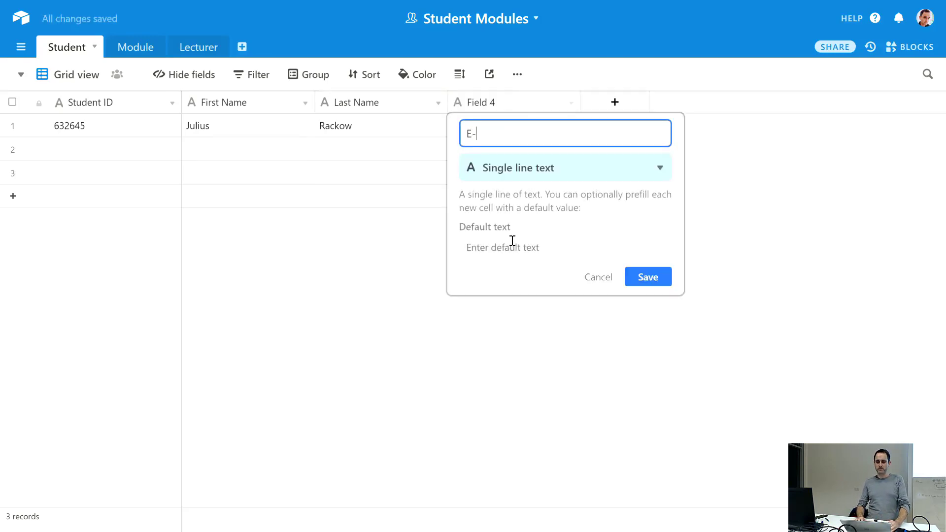
text(Mail Address)
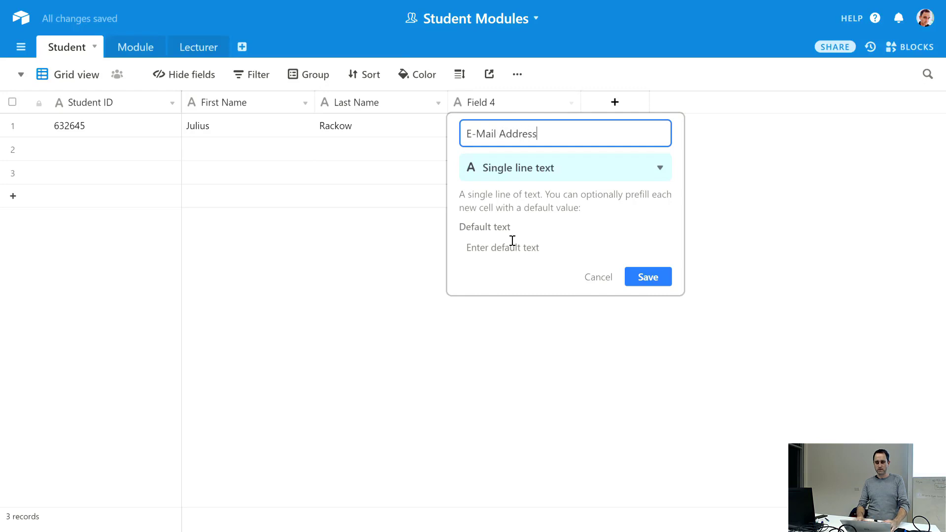
click(653, 173)
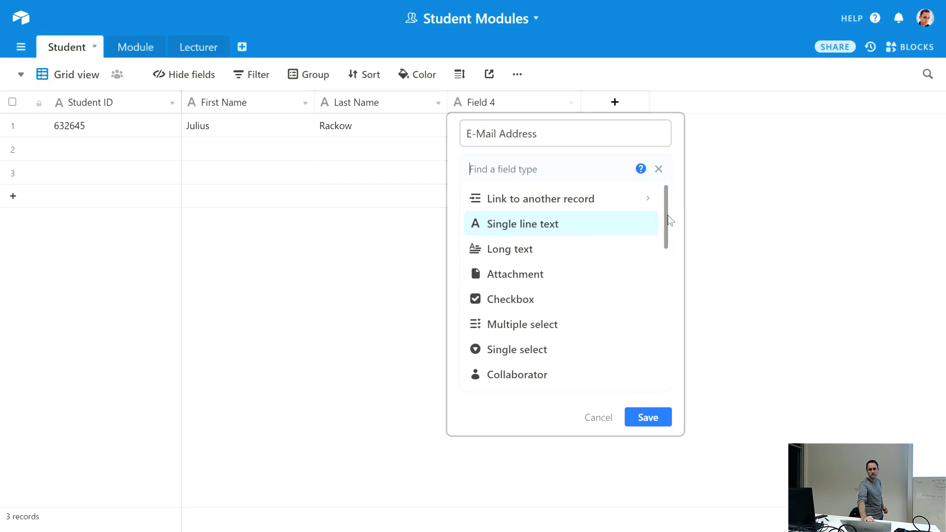
drag(668, 216, 658, 284)
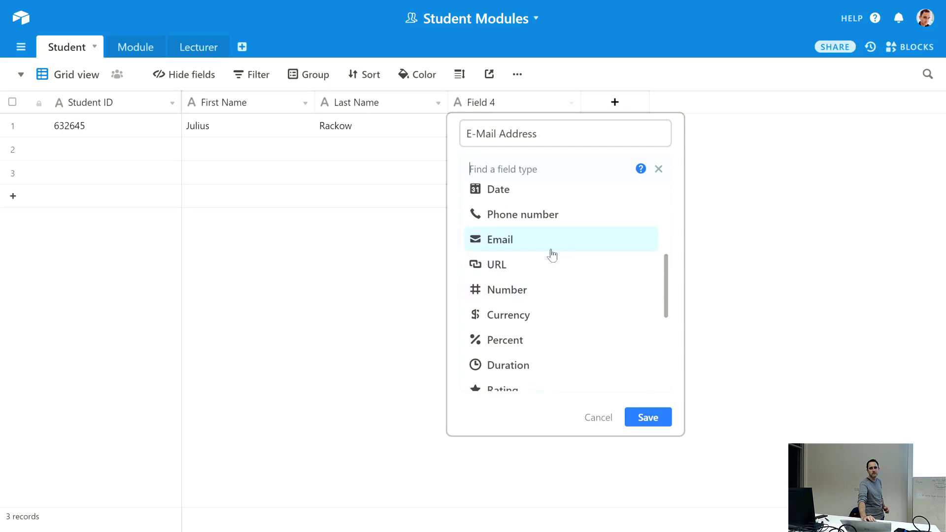
click(516, 248)
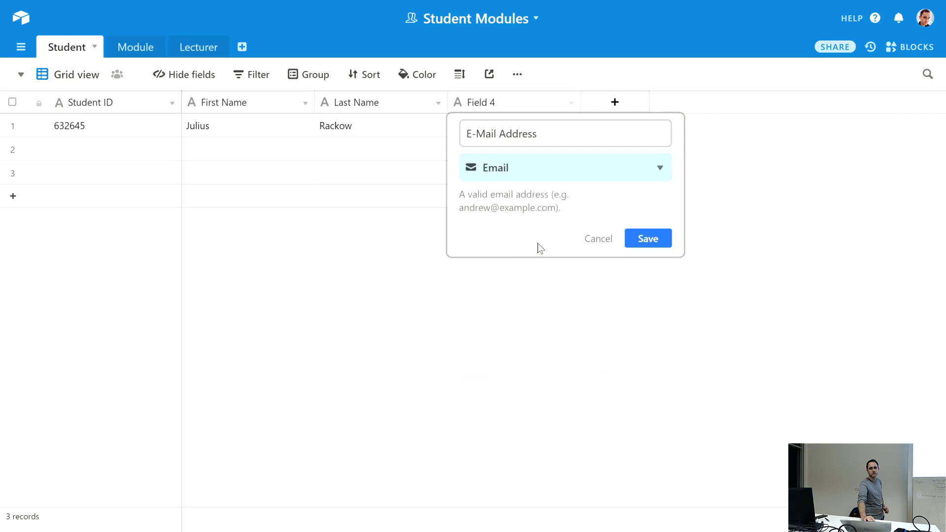
click(636, 240)
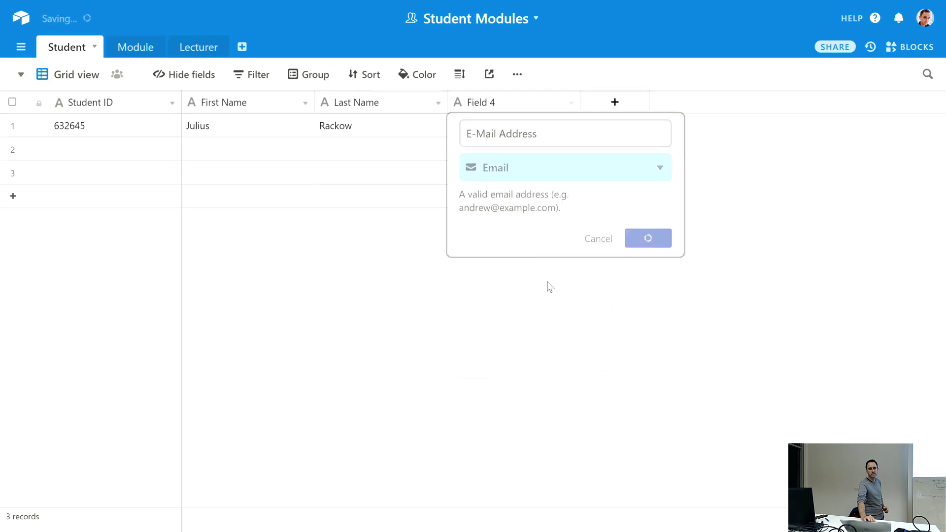
click(481, 124)
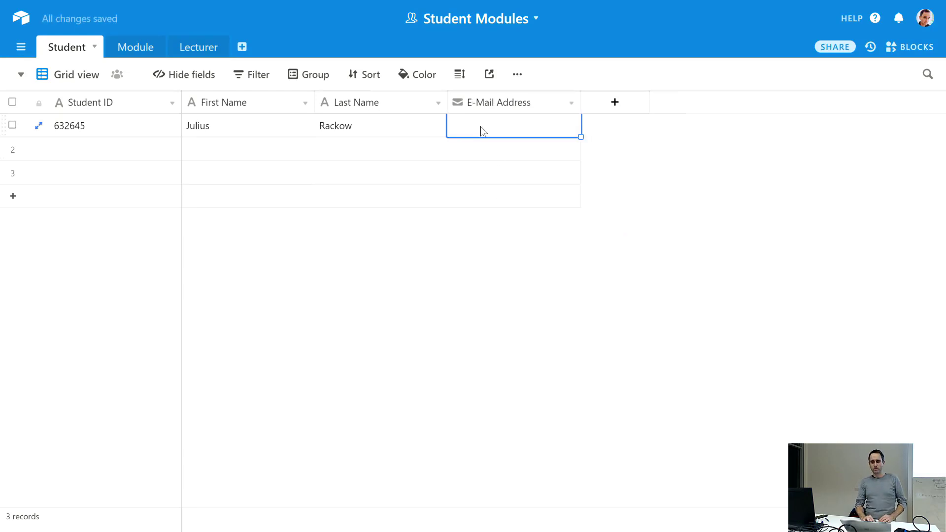
- Try entering an e-mail address in row 1 and widen the E-Mail Address column
click(482, 127)
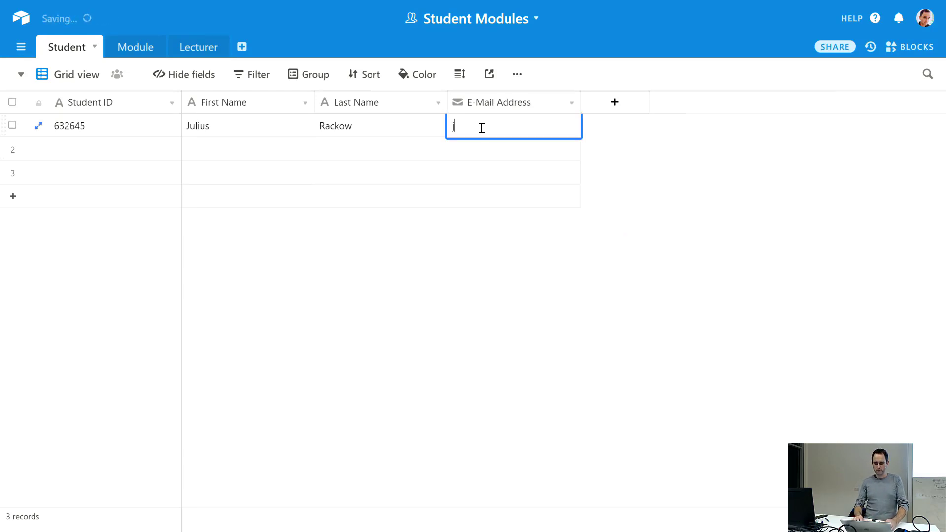
text(j.r)
key(Return)
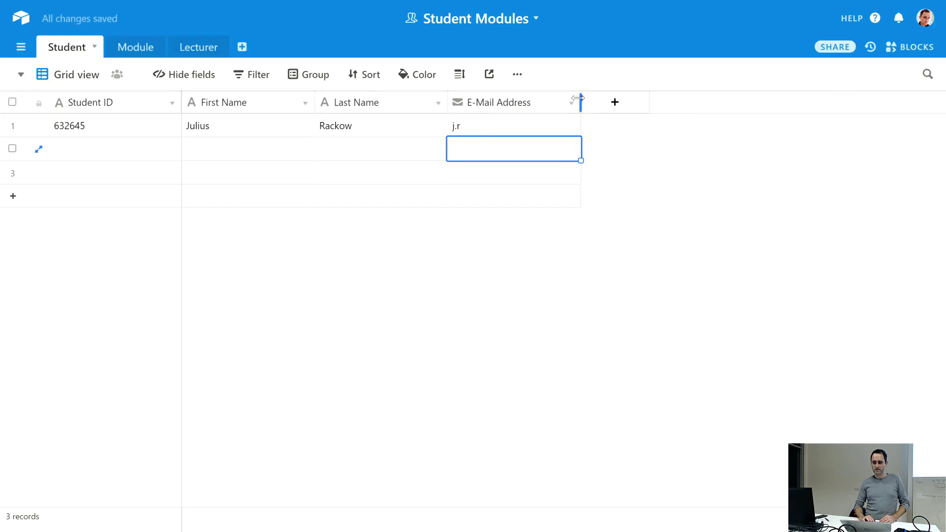
mouse_move(577, 94)
mouse_down()
mouse_move(606, 94)
mouse_move(593, 94)
mouse_up()
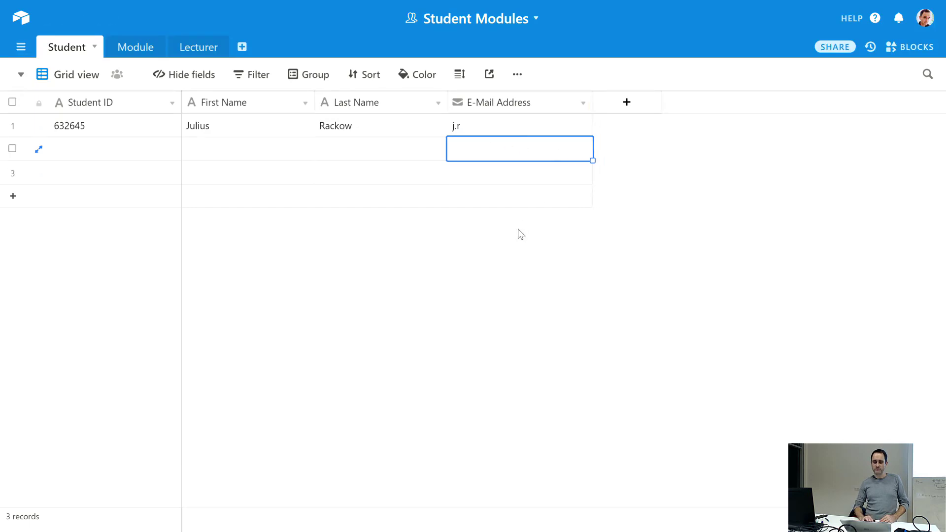
click(503, 121)
key(Delete)
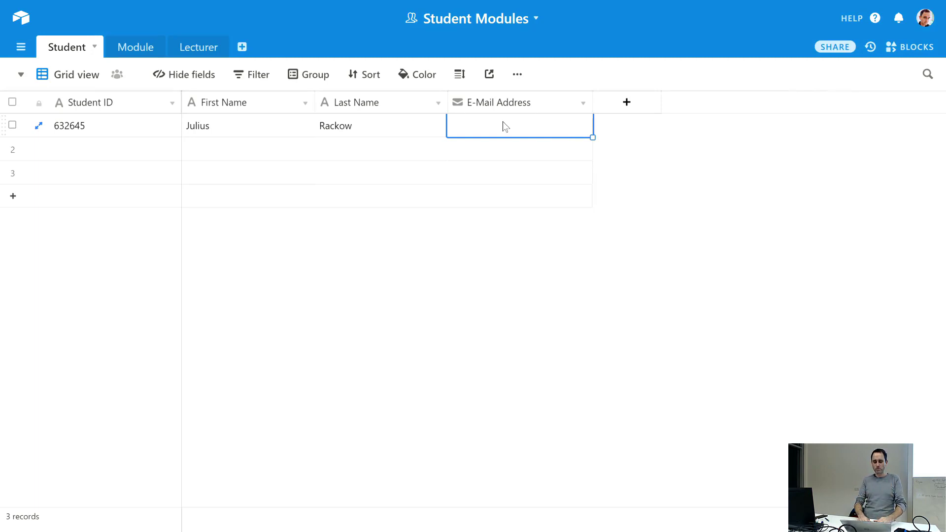
text(jrkfrjf)
key(Return)
- Delete the value in row 1's E-Mail Address cell, leaving it blank
click(505, 127)
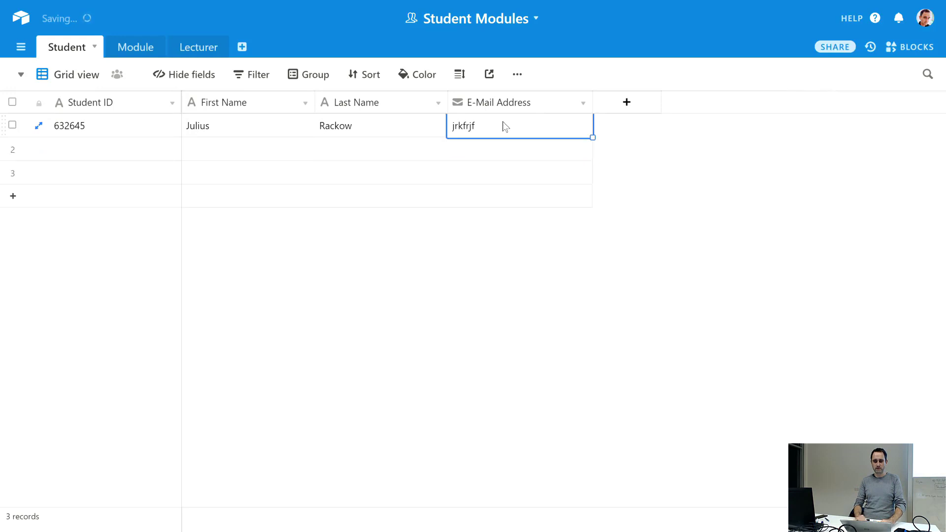
click(583, 104)
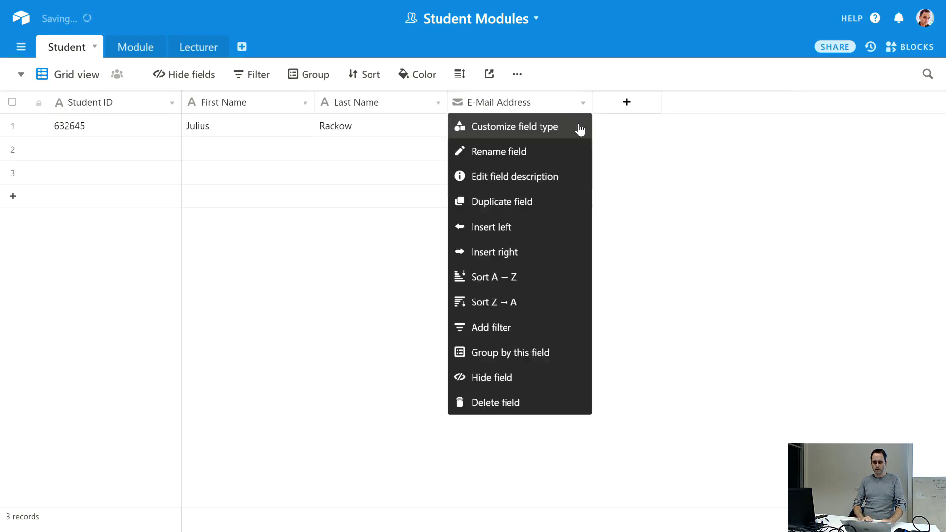
click(648, 244)
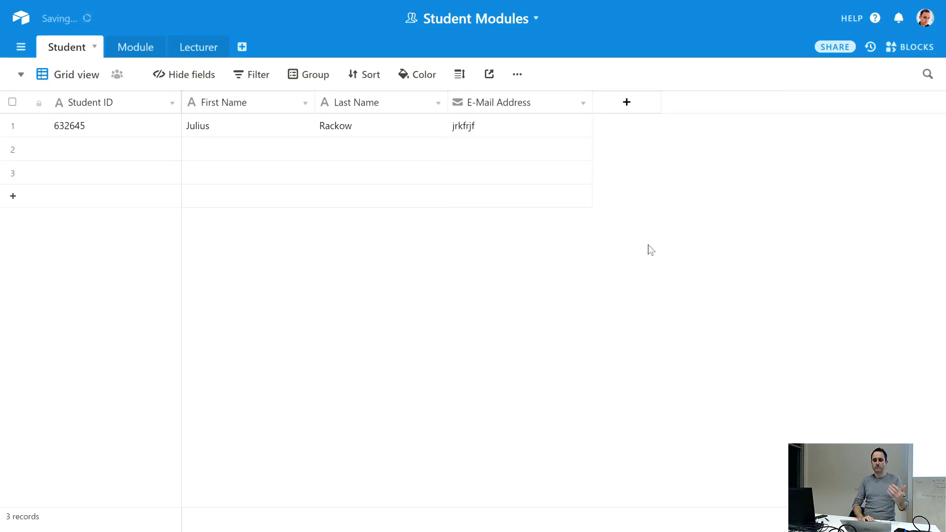
click(509, 131)
key(Delete)
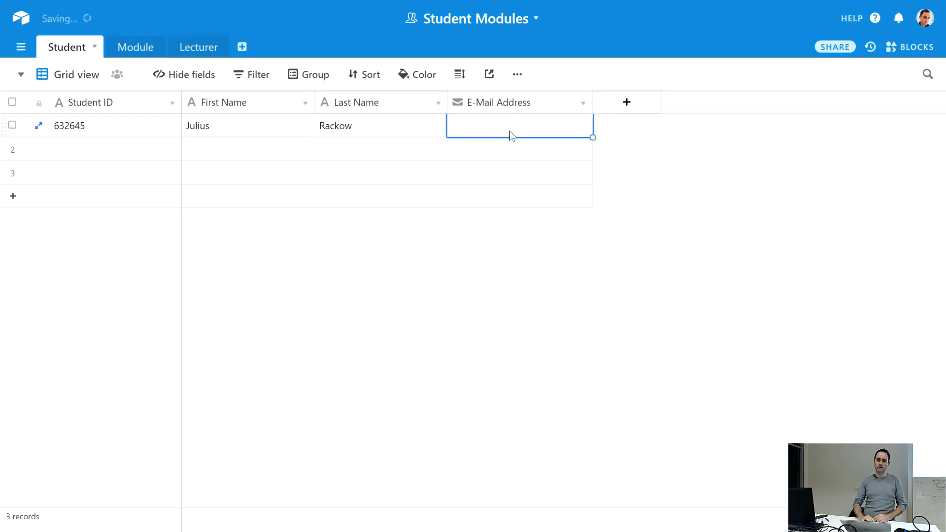
click(510, 265)
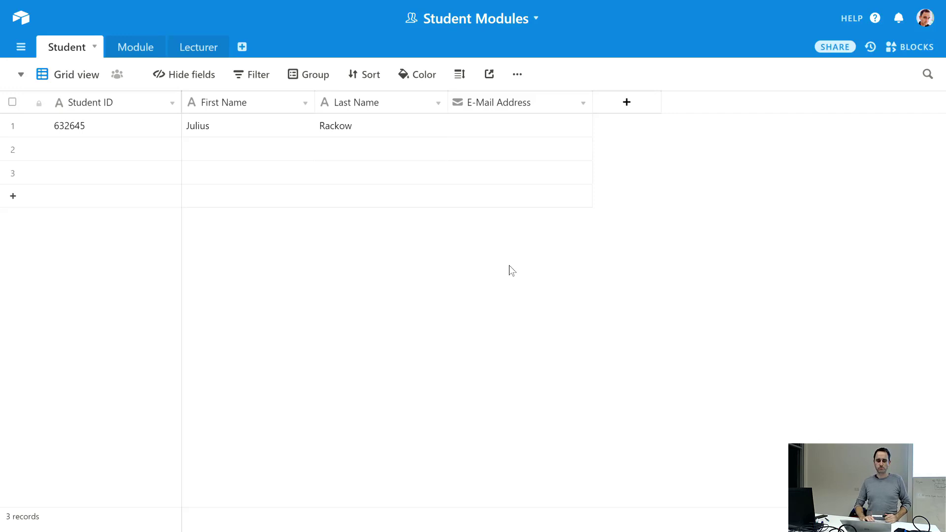
- Delete the blank second and third records
click(139, 155)
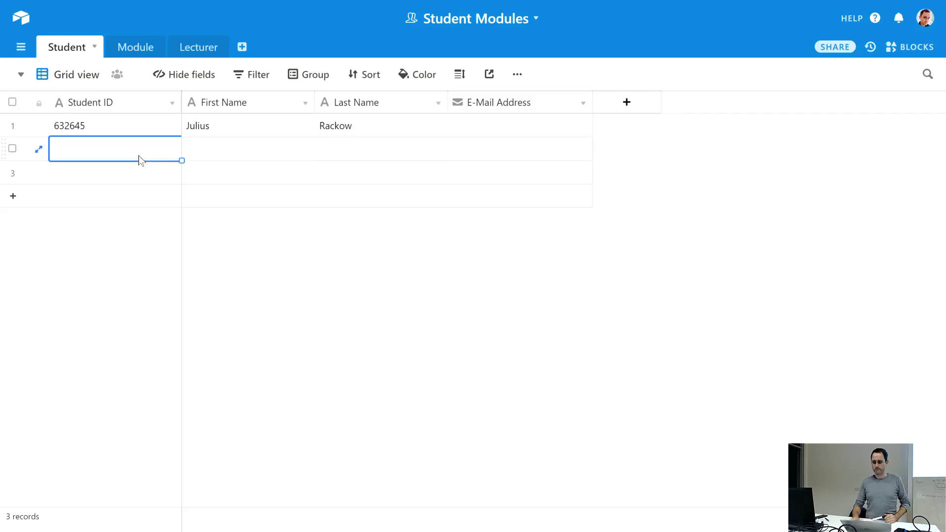
click(13, 149)
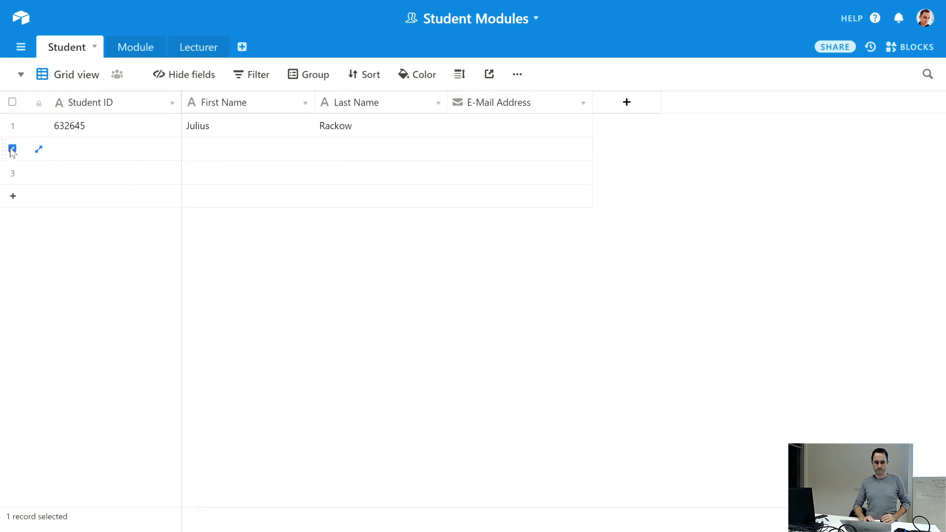
right_click(73, 144)
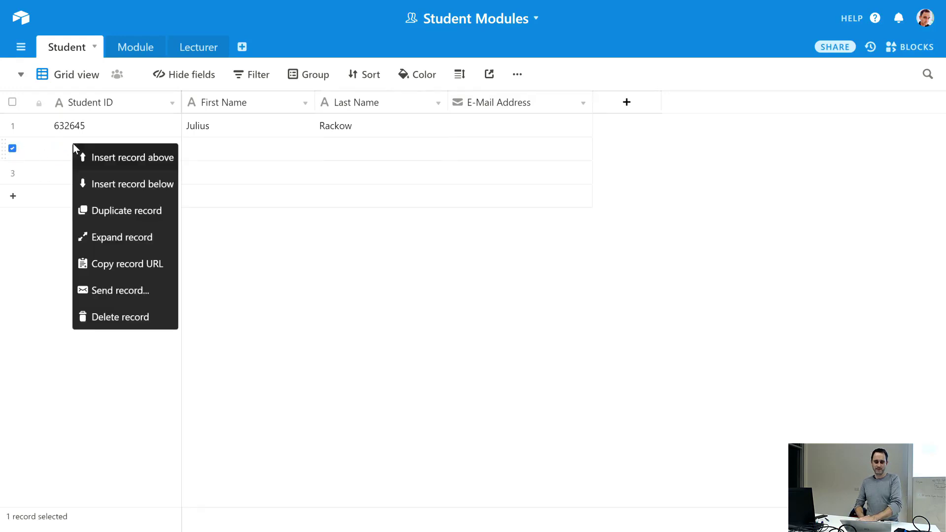
click(94, 317)
click(120, 153)
right_click(120, 152)
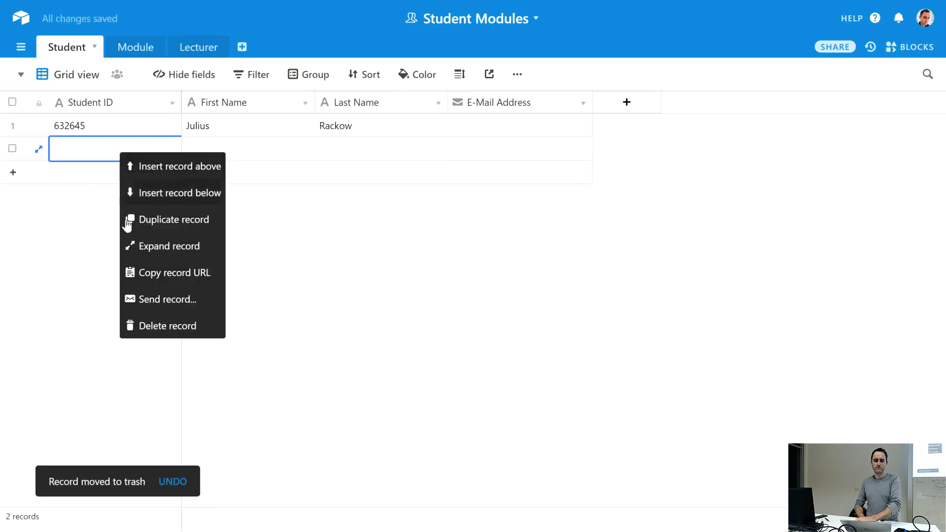
click(140, 325)
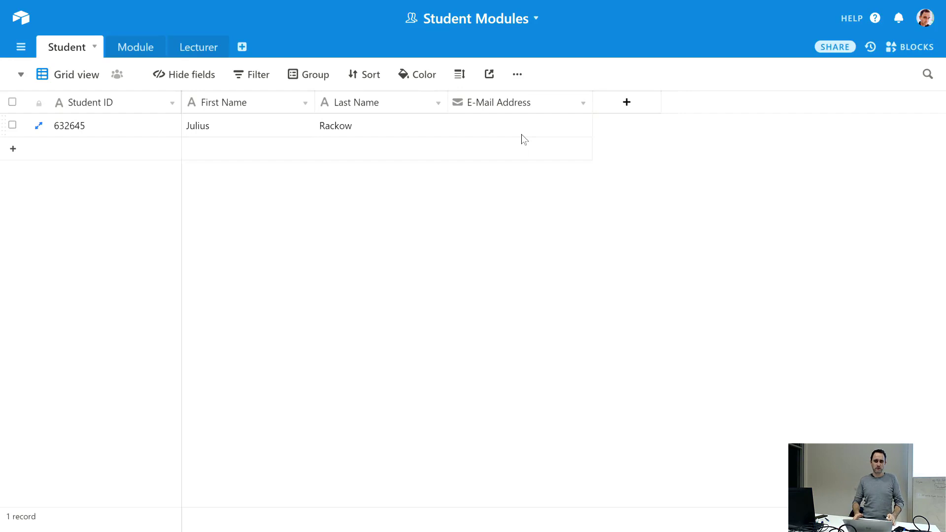
- Switch to the Module table and rename its Name field to Module ID
click(135, 47)
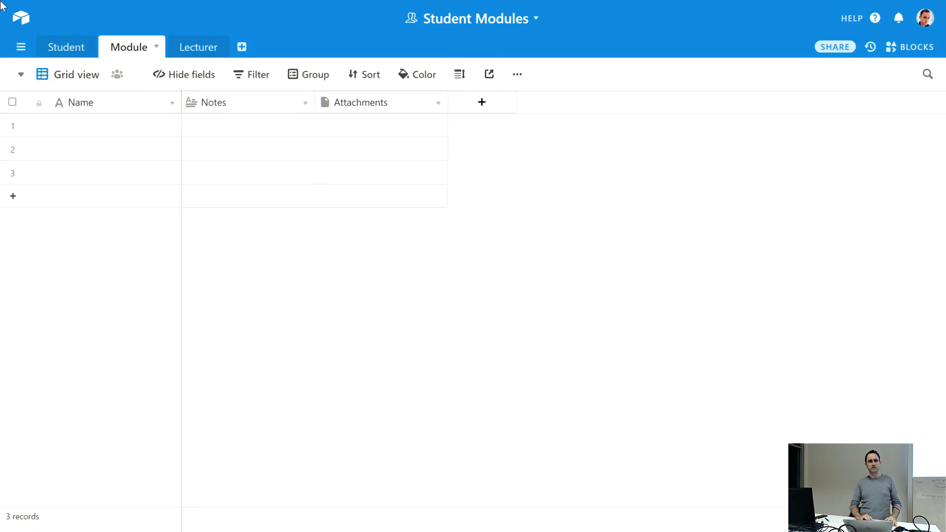
click(170, 103)
click(126, 128)
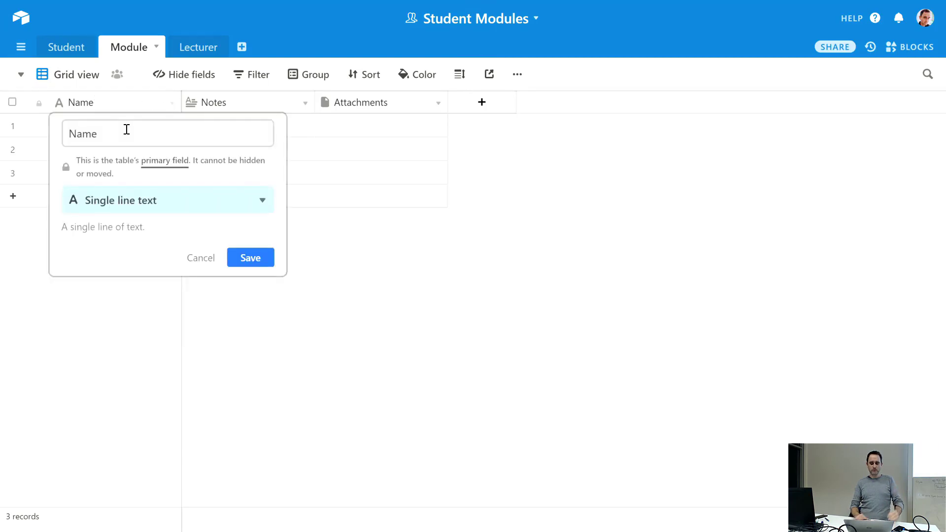
text(N)
key(ctrl+z)
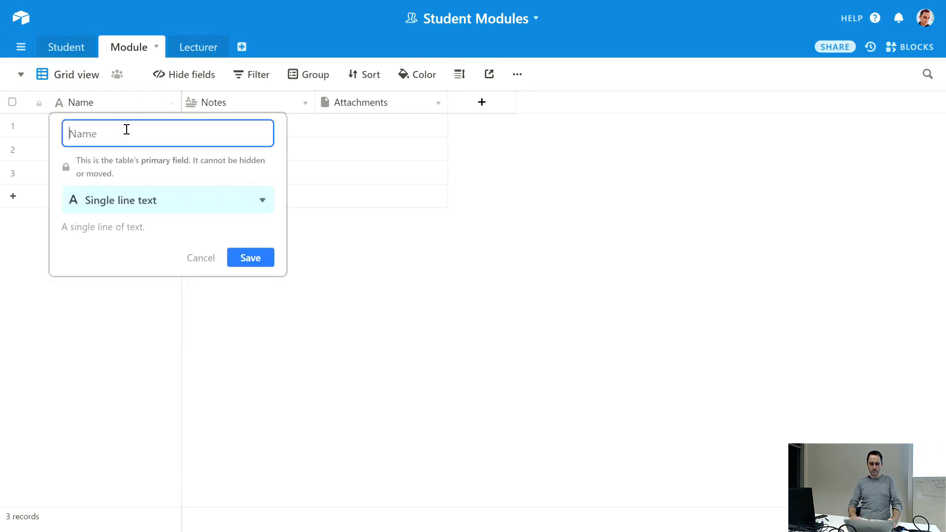
text(Module ID)
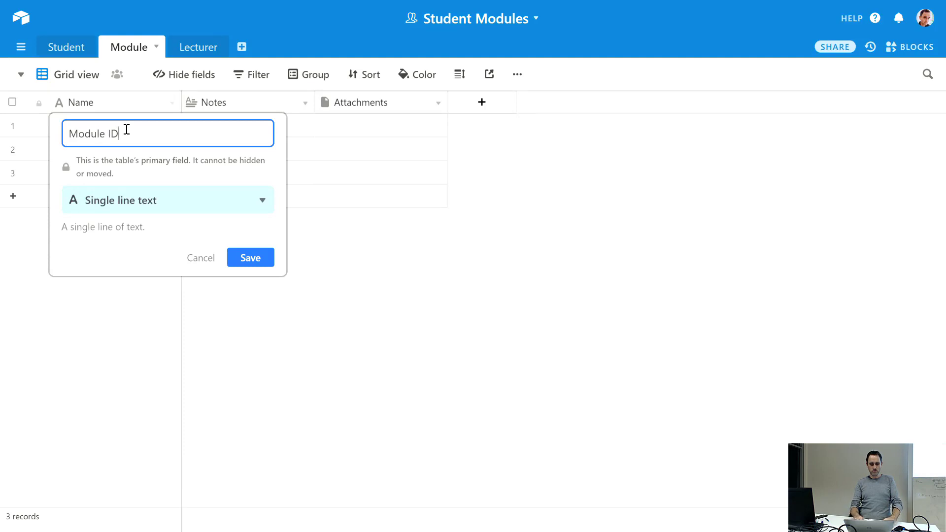
key(Return)
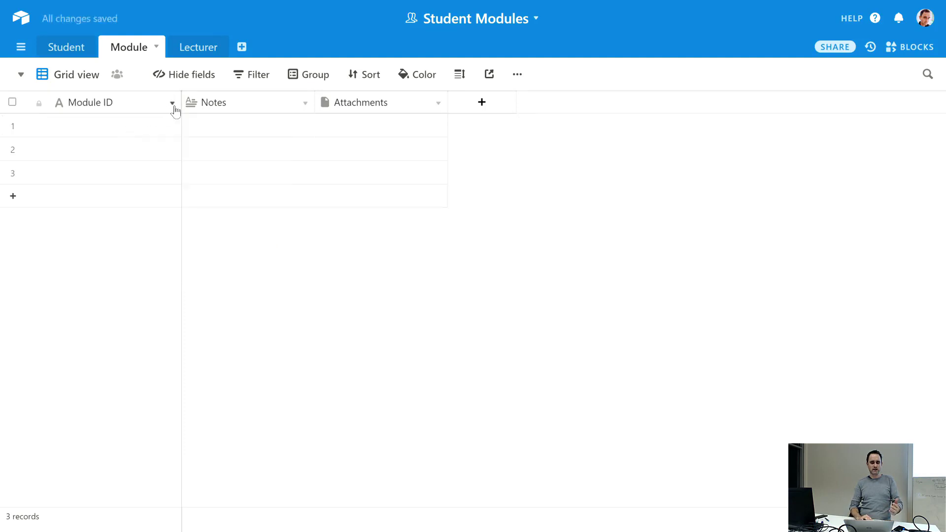
- Rename the Notes field to 'Module Name' as single line text and return to the Student table
click(305, 106)
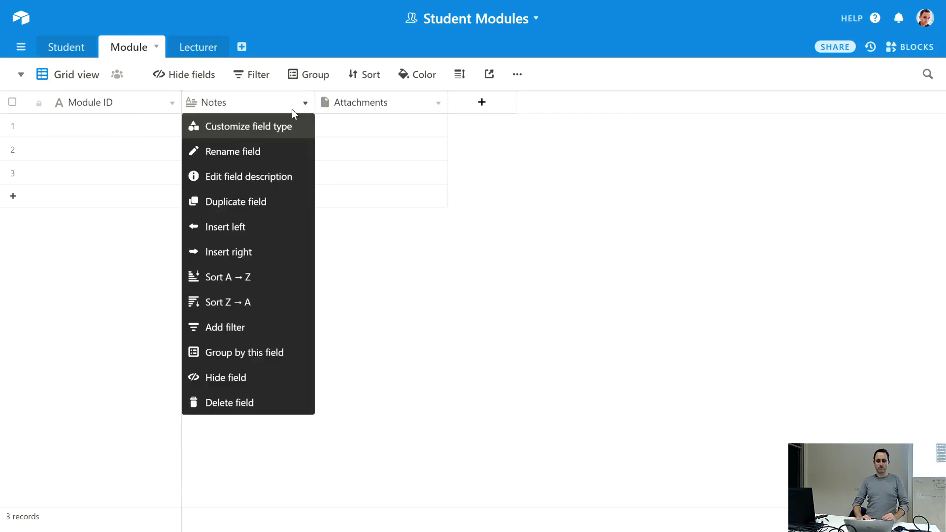
click(279, 125)
key(BackSpace)
key(BackSpace)
key(BackSpace)
key(BackSpace)
key(BackSpace)
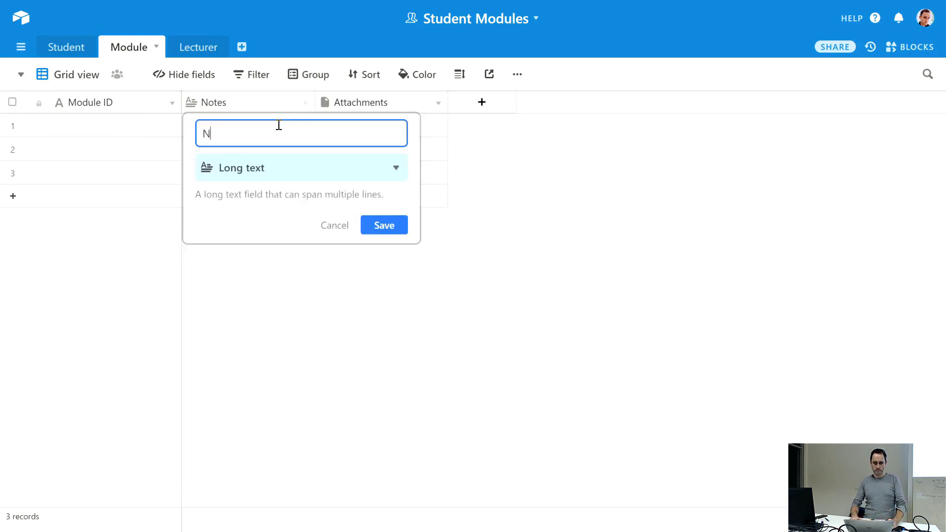
text(Name)
key(Home)
text(Module)
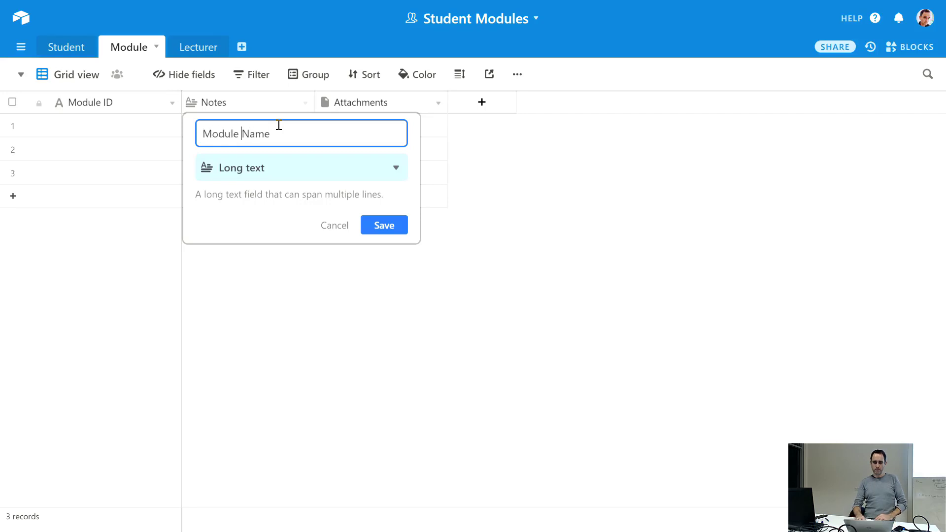
click(333, 168)
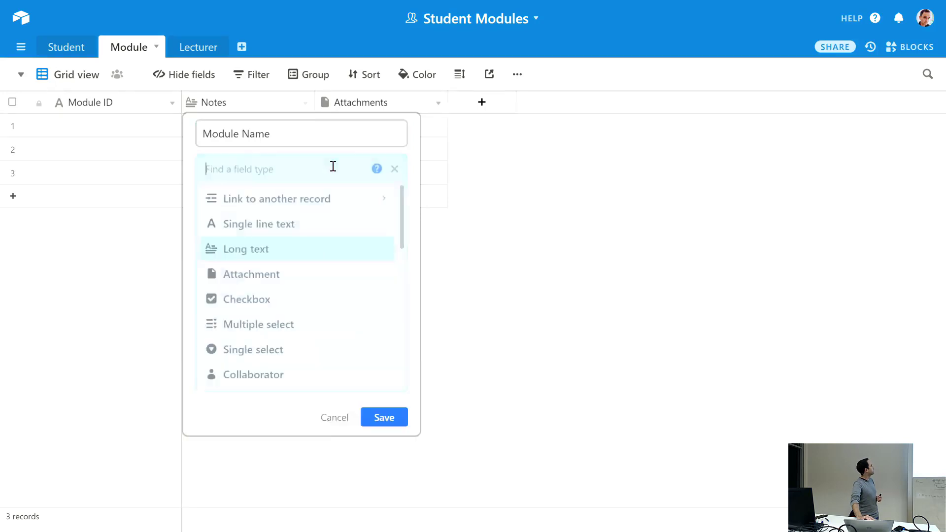
click(281, 223)
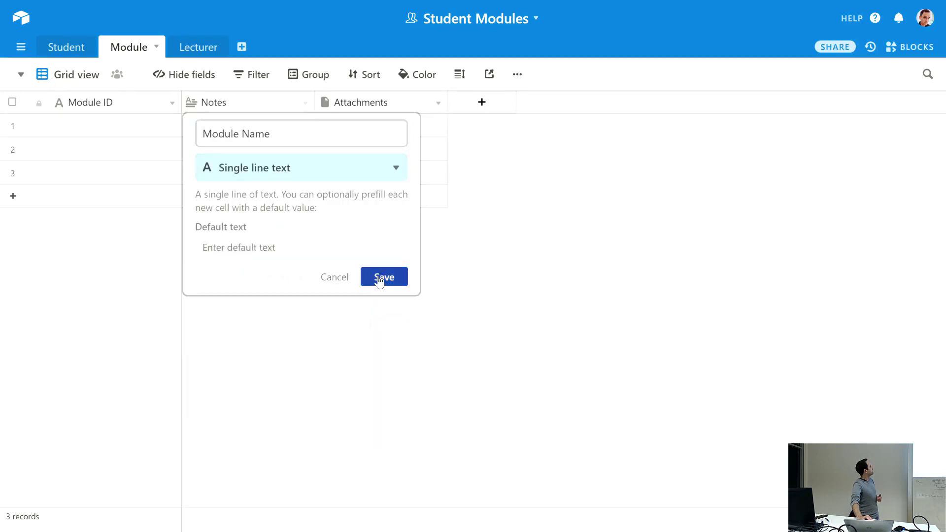
click(375, 280)
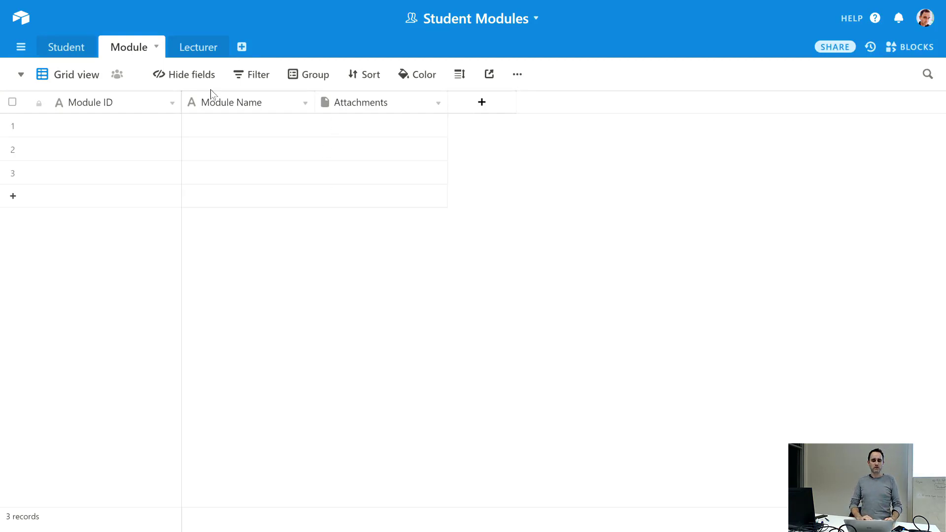
click(74, 51)
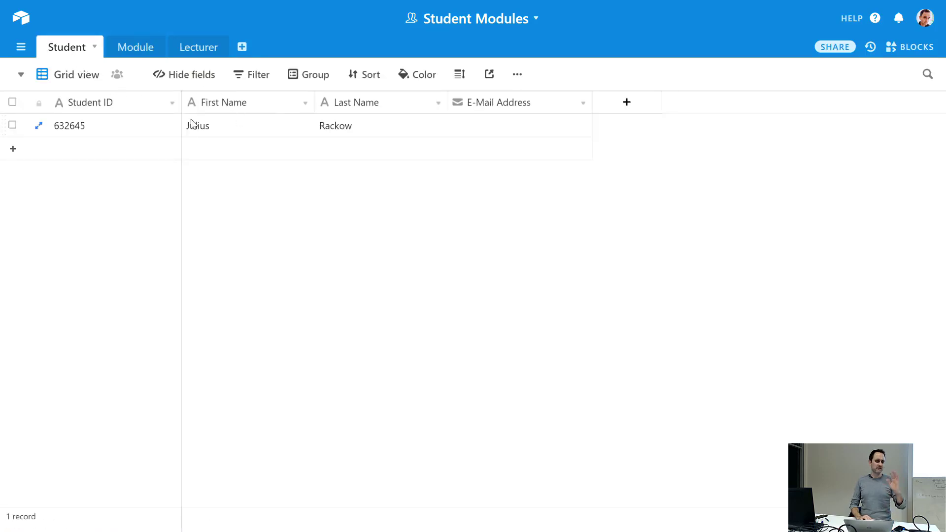
- Delete the Module table's Attachments field so only Module ID and Module Name remain
click(129, 47)
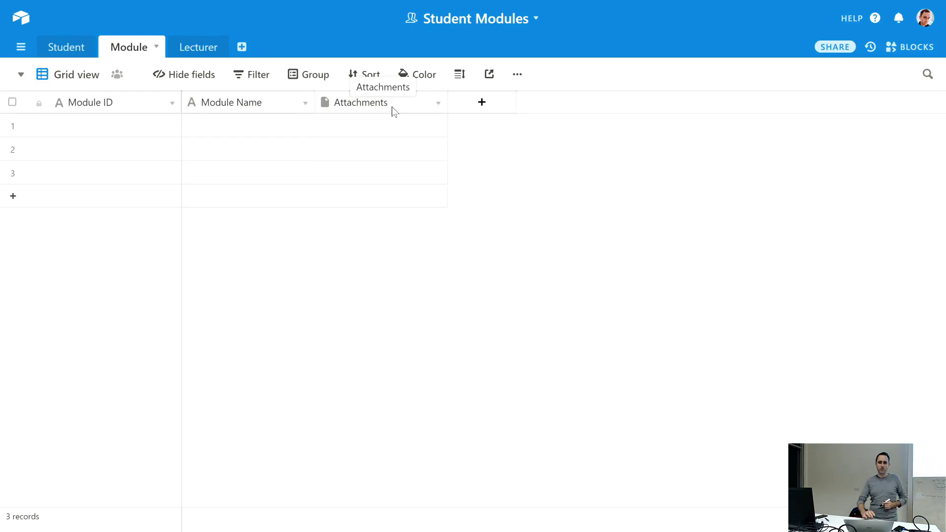
click(439, 105)
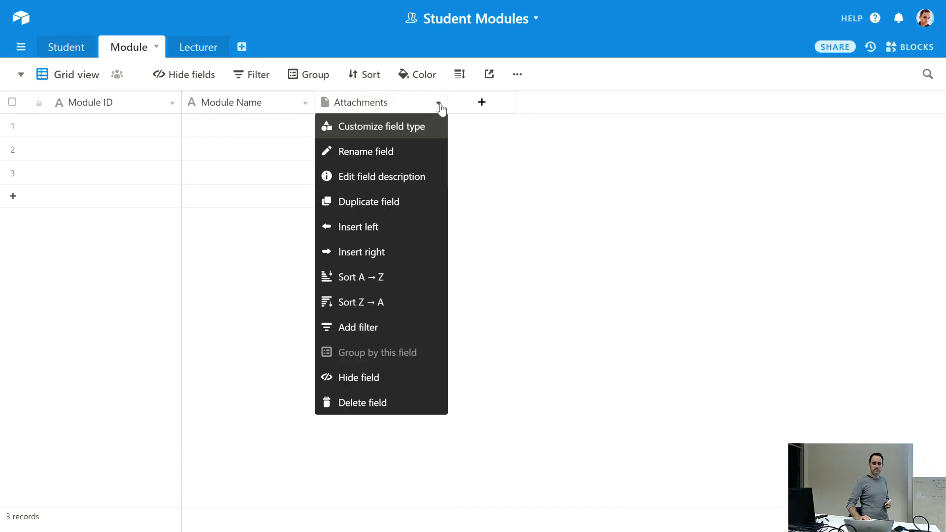
click(356, 402)
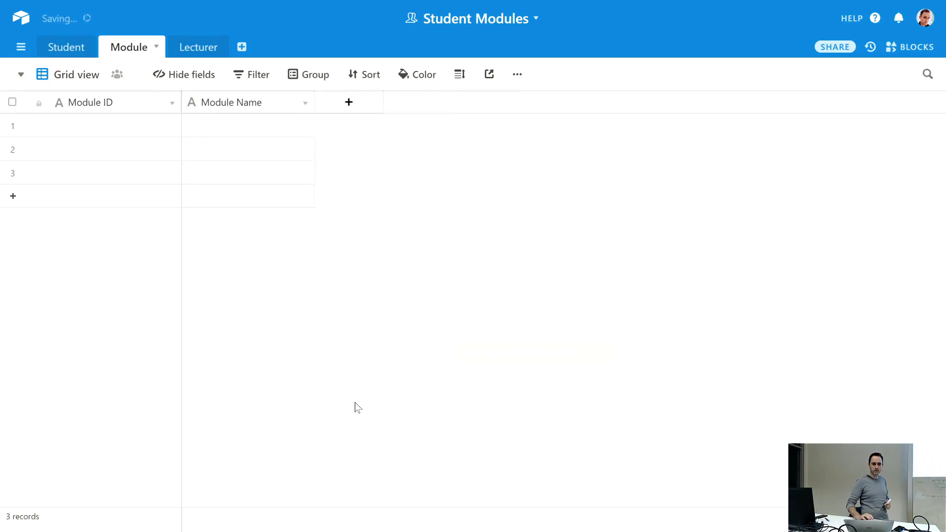
click(126, 125)
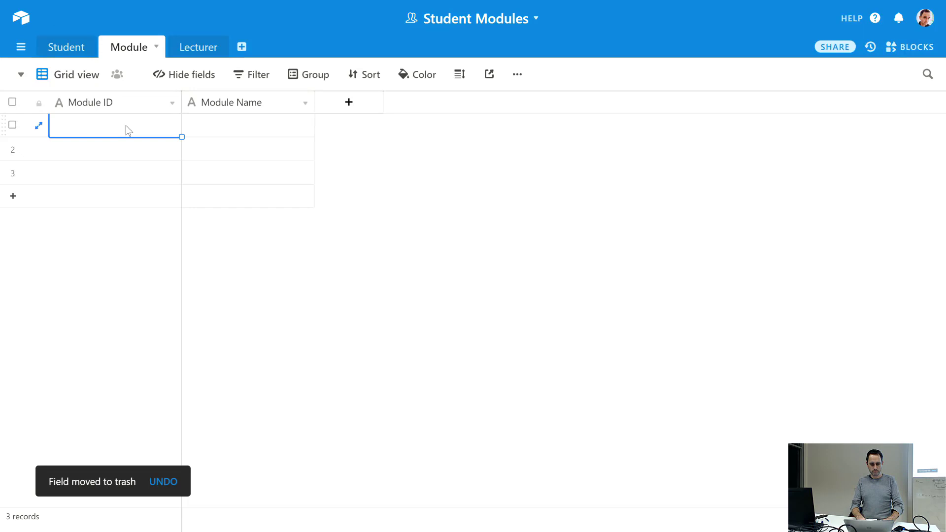
- Enter 'Information Management' as the first module's name
key(Tab)
text(In)
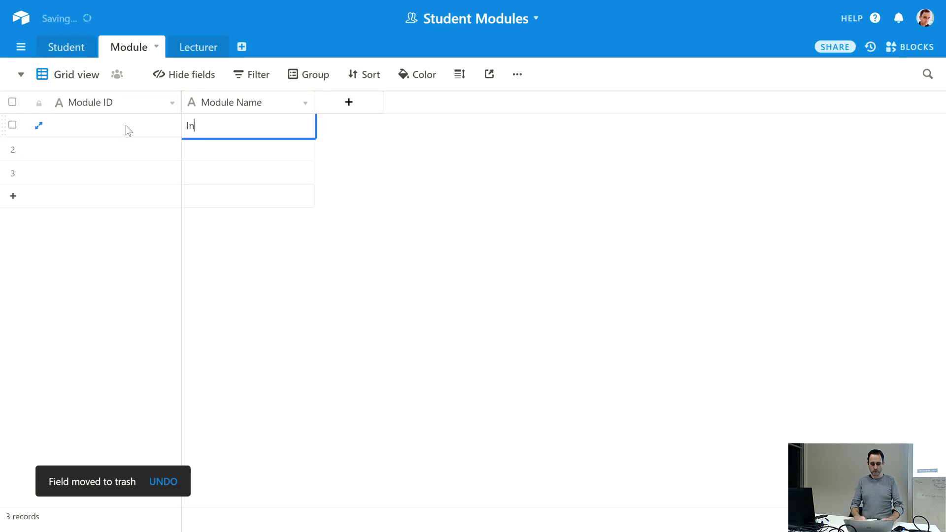
text(formation Mana)
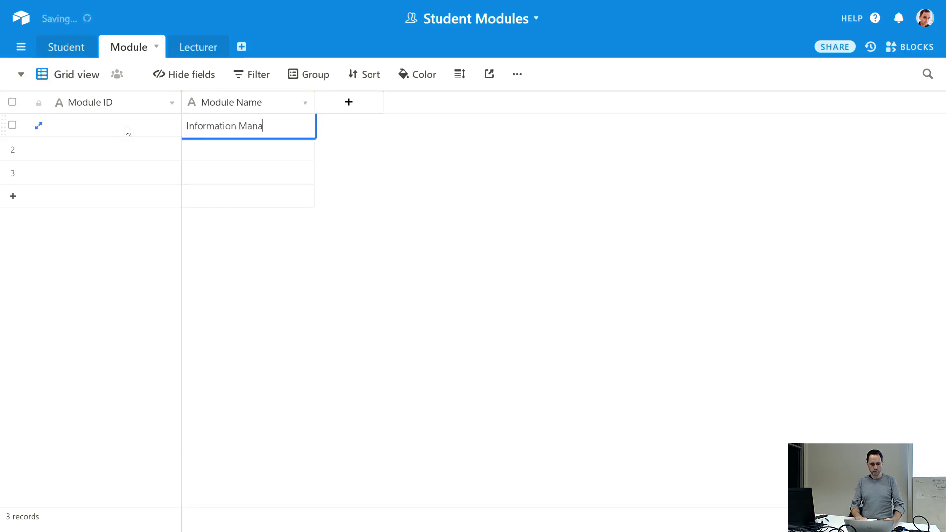
text(gement)
key(Return)
- Set the first module's ID to M-465646 and clear the selection
key(Left)
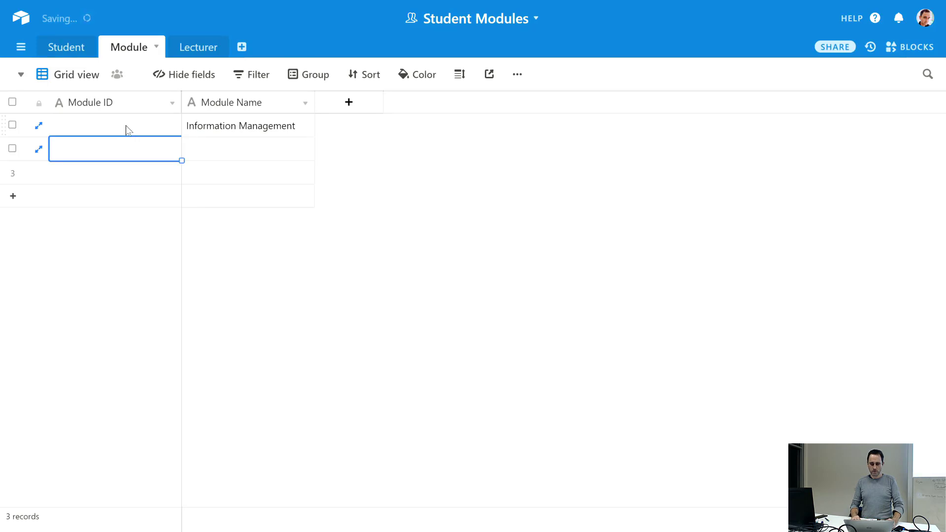
key(Up)
text(465646)
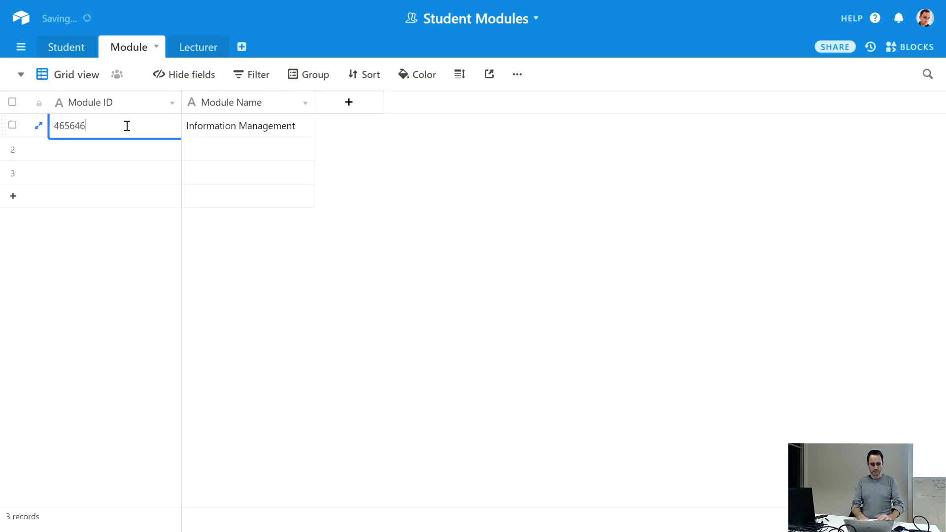
key(Return)
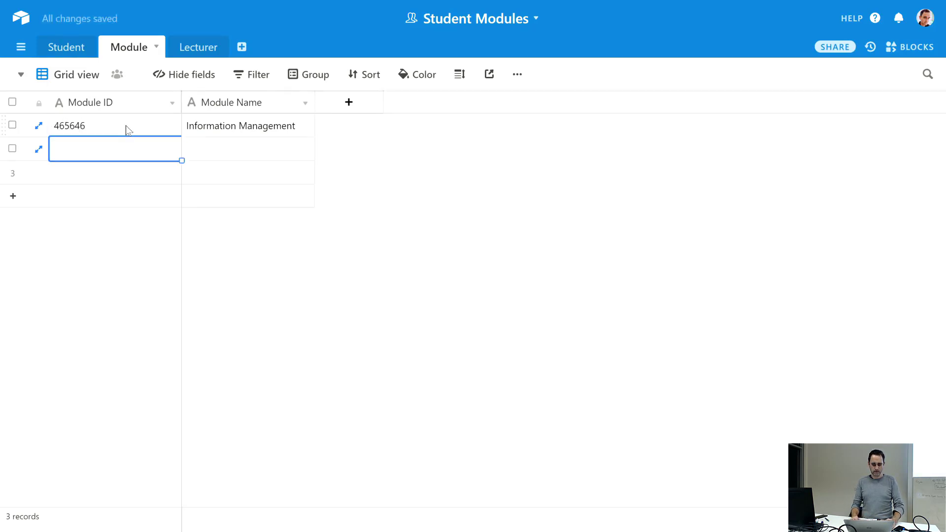
key(Up)
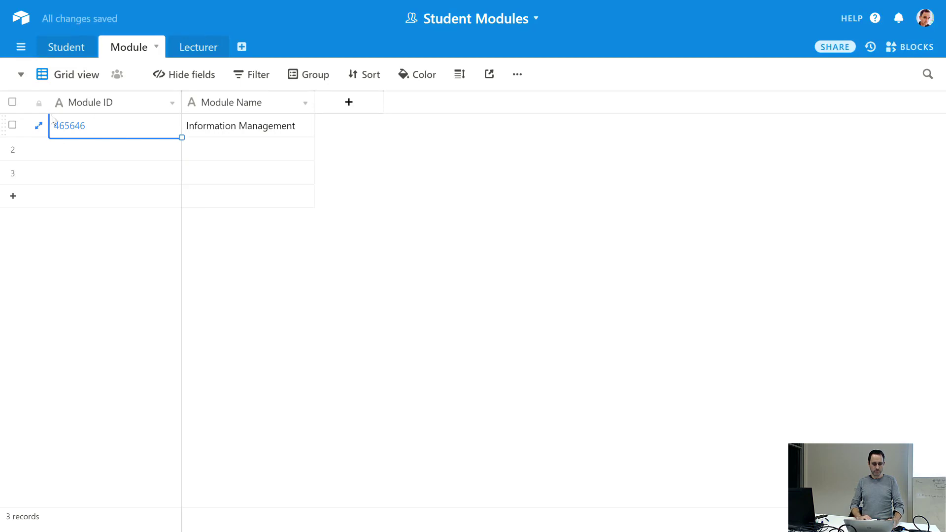
click(53, 125)
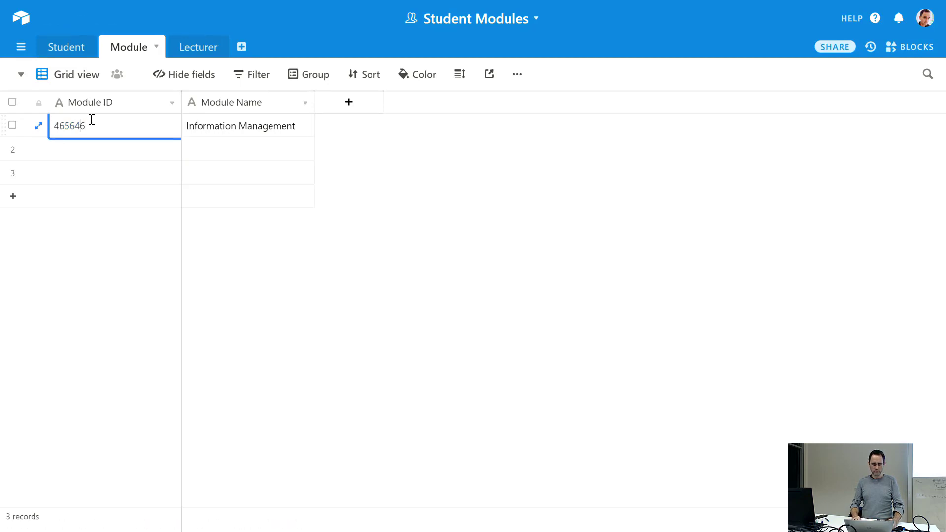
text(M-)
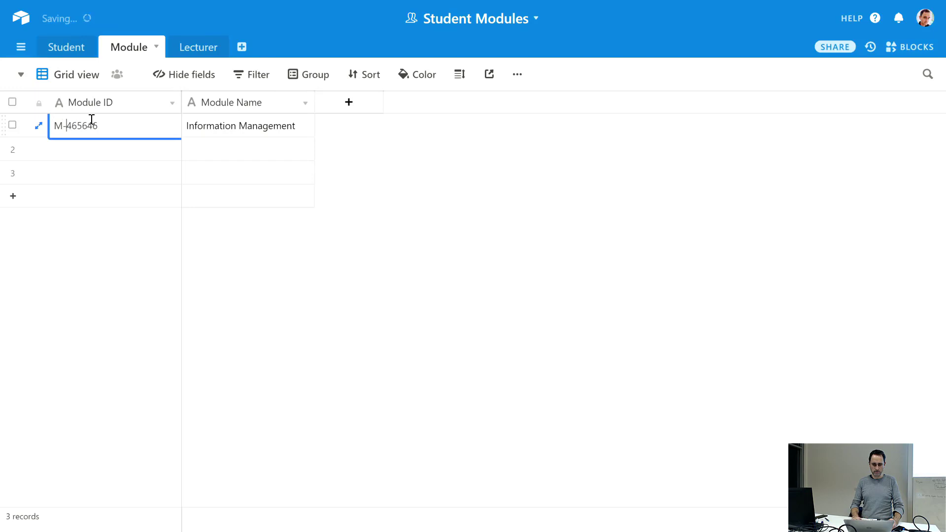
key(Return)
click(354, 243)
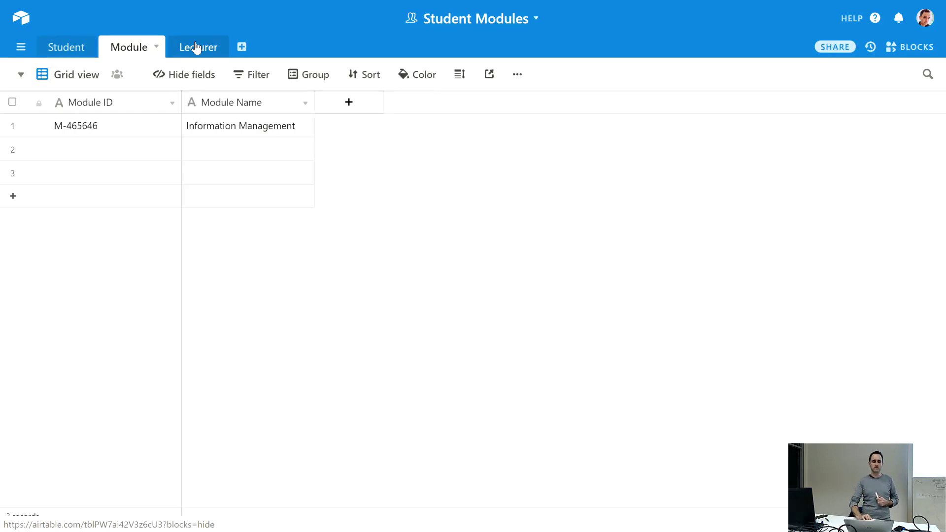
- Rename the Lecturer table's primary Name field to 'Lecturer ID'
click(196, 48)
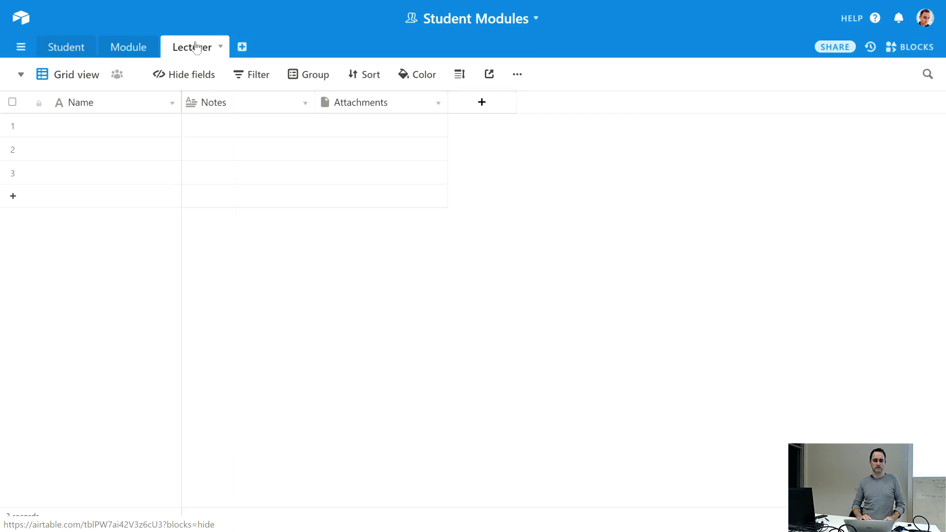
double_click(87, 105)
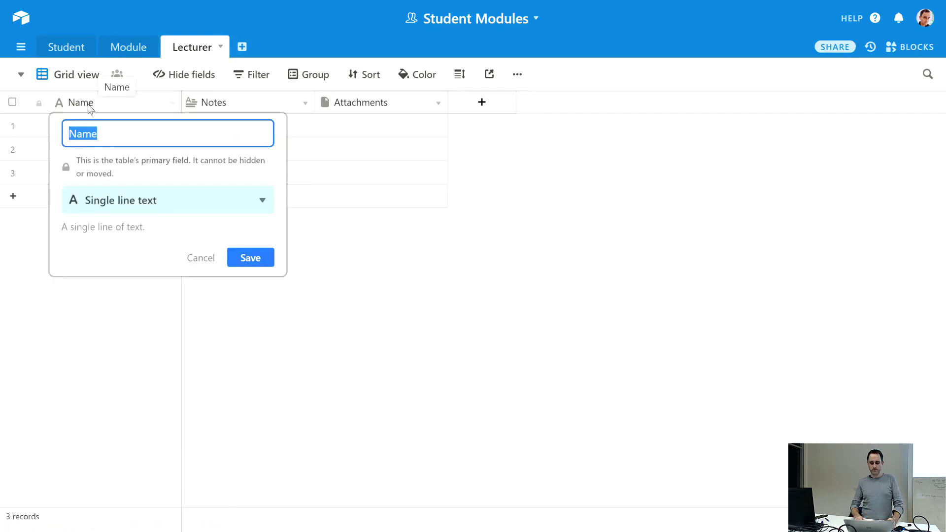
text(Lecut)
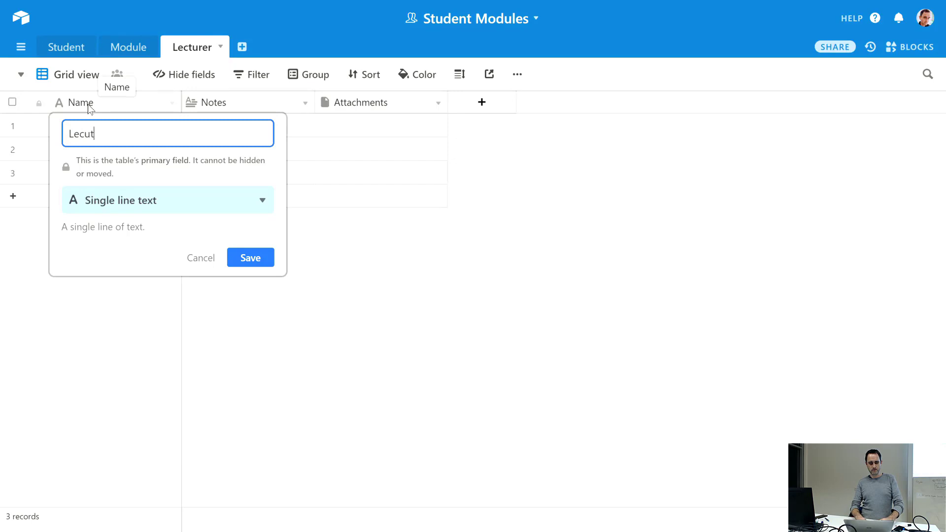
key(BackSpace)
key(BackSpace)
text(turer)
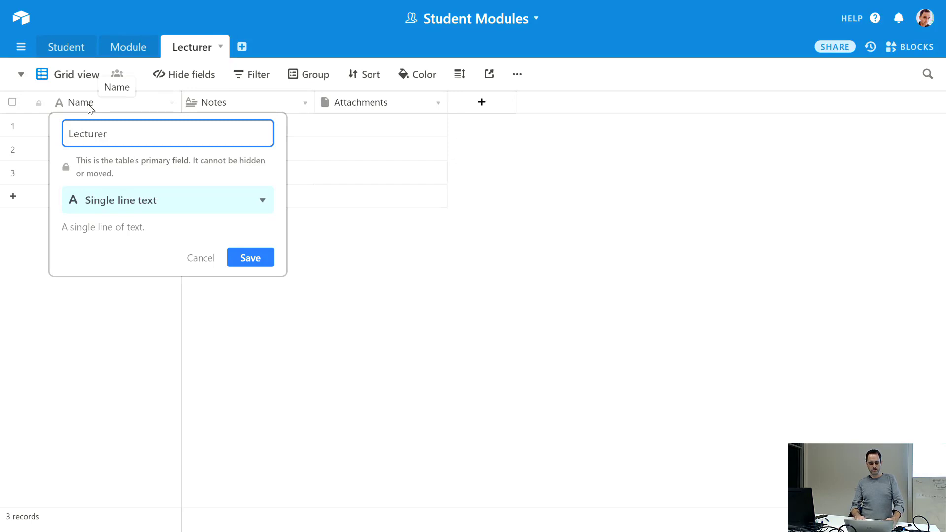
text( nID)
key(Return)
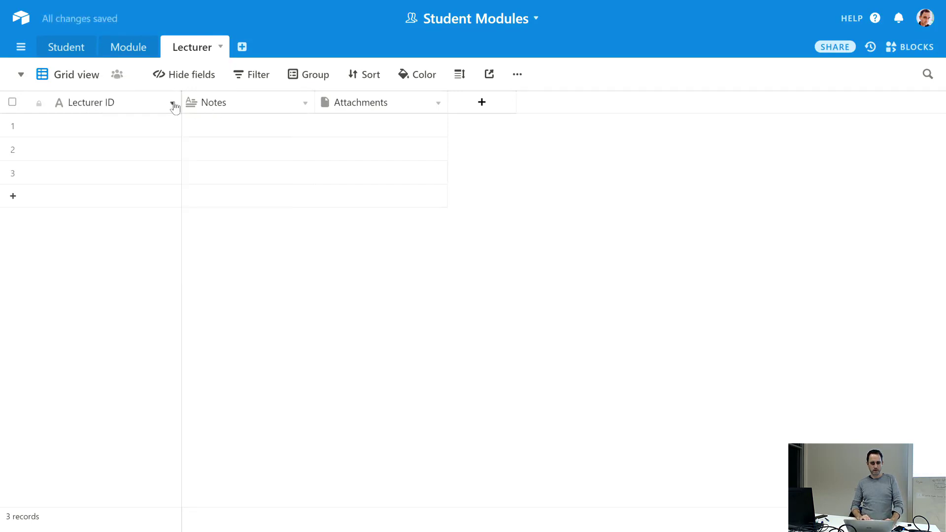
- Change the Lecturer ID field's type to Autonumber and save it
click(172, 106)
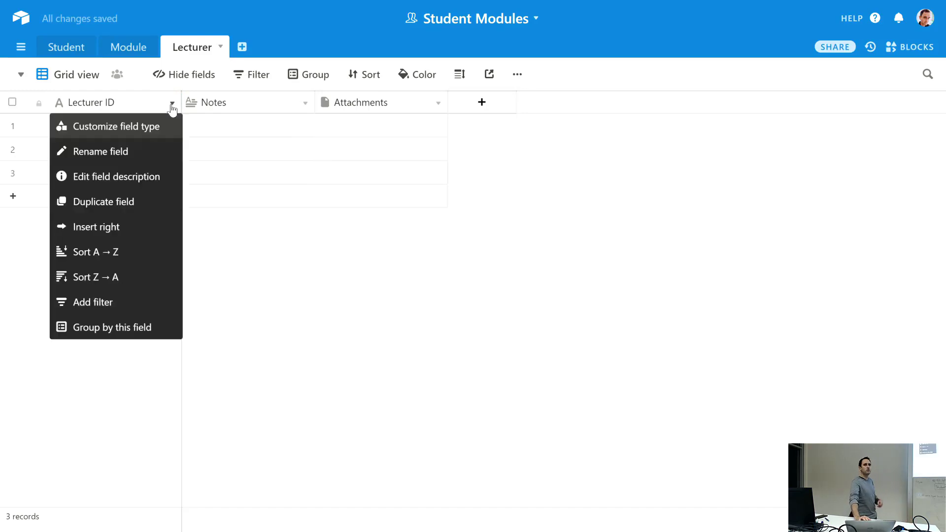
click(142, 129)
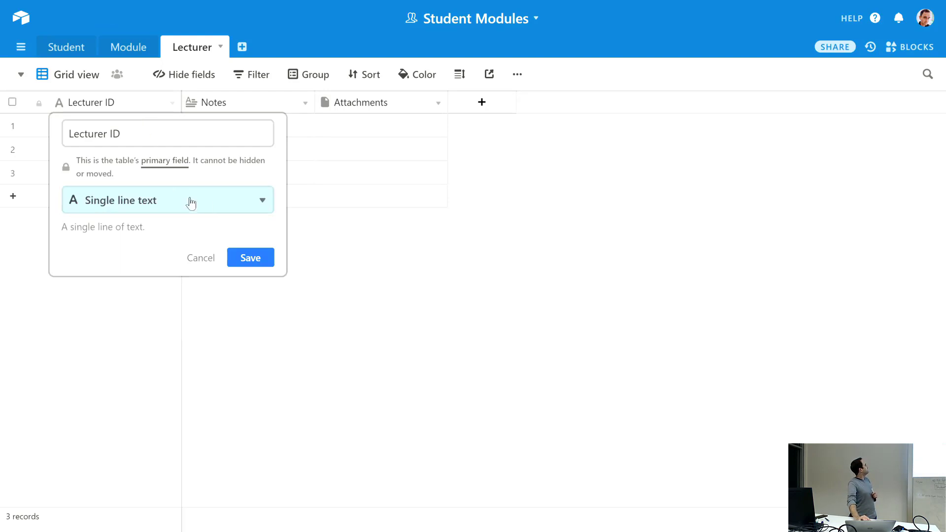
click(214, 202)
scroll(189, 320, down, 3)
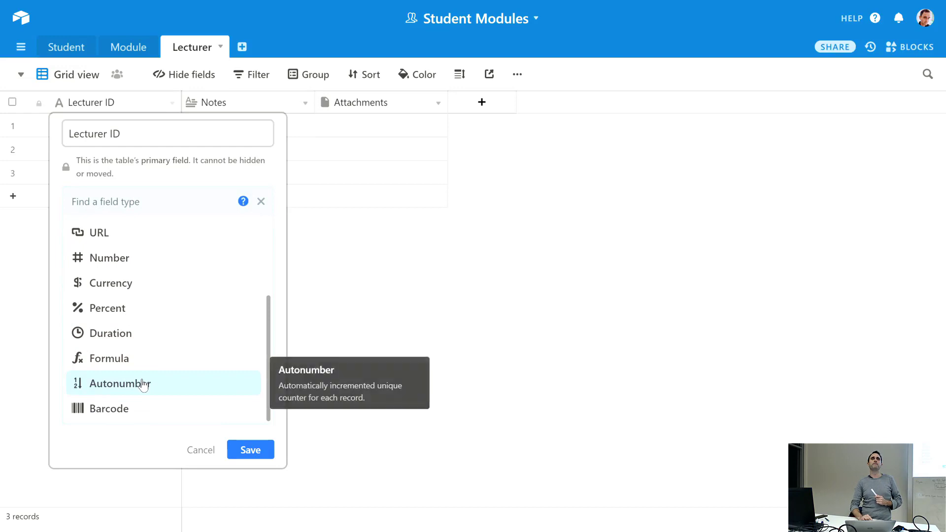
click(143, 384)
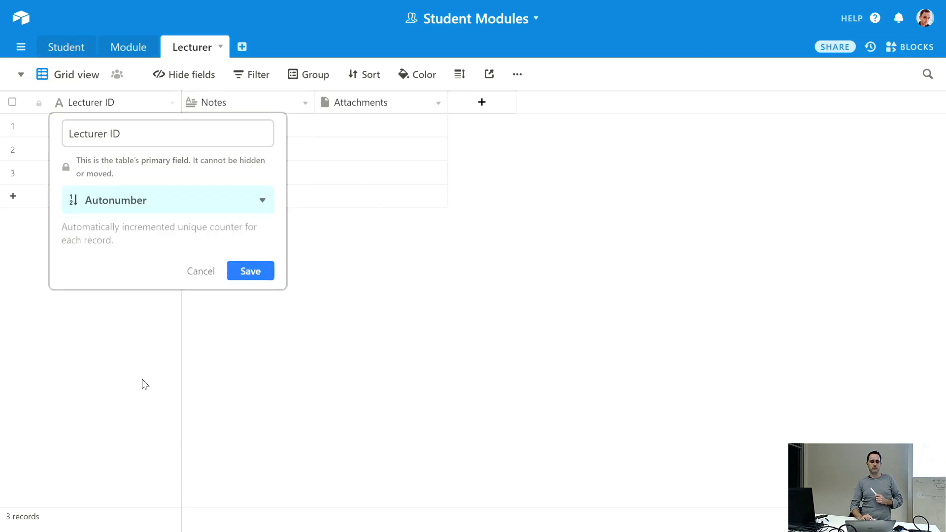
click(251, 269)
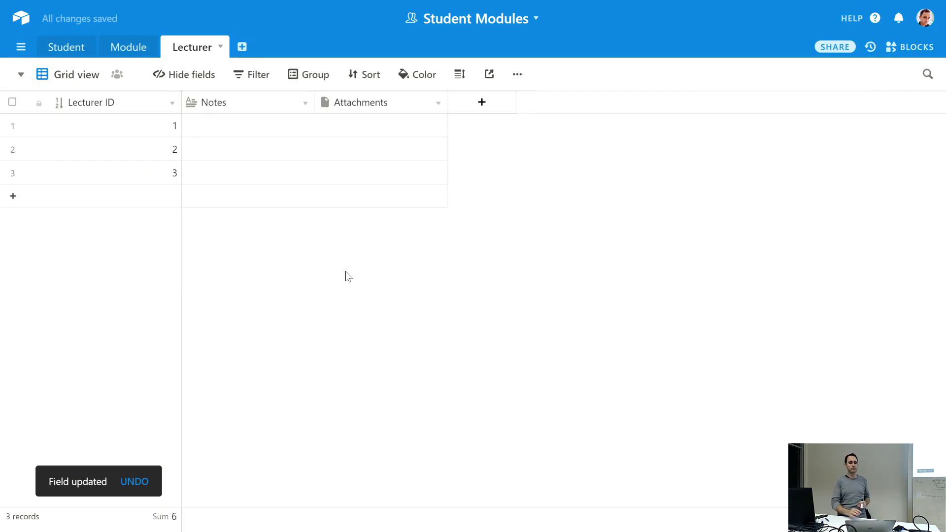
- Add two more lecturer records, numbered 4 and 5
click(211, 197)
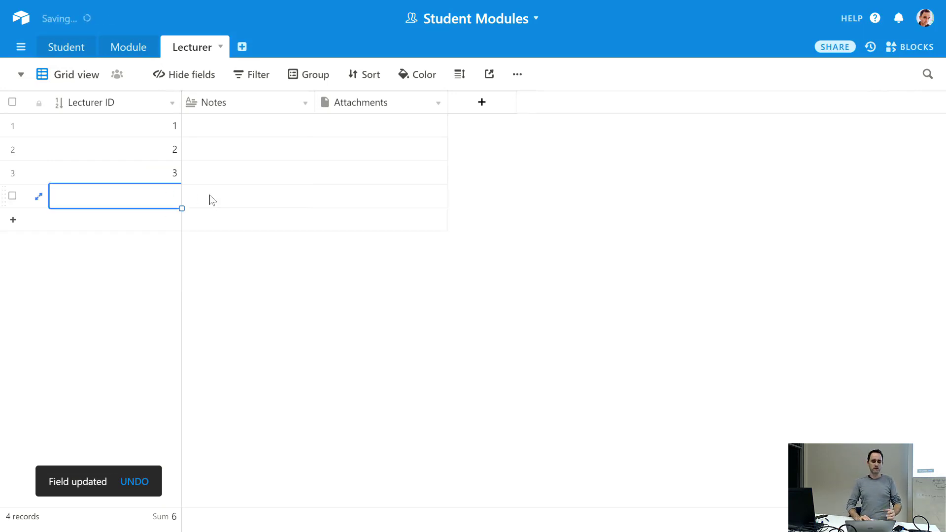
click(251, 202)
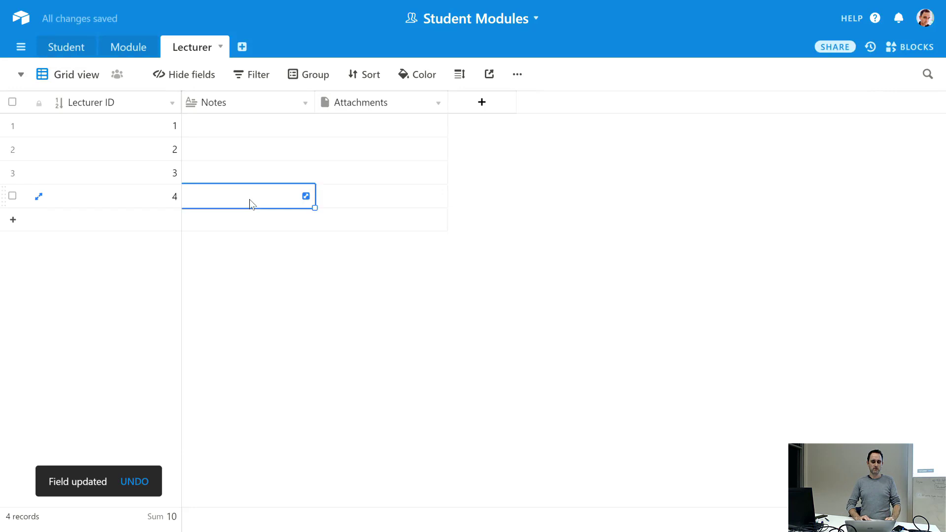
click(245, 225)
click(366, 225)
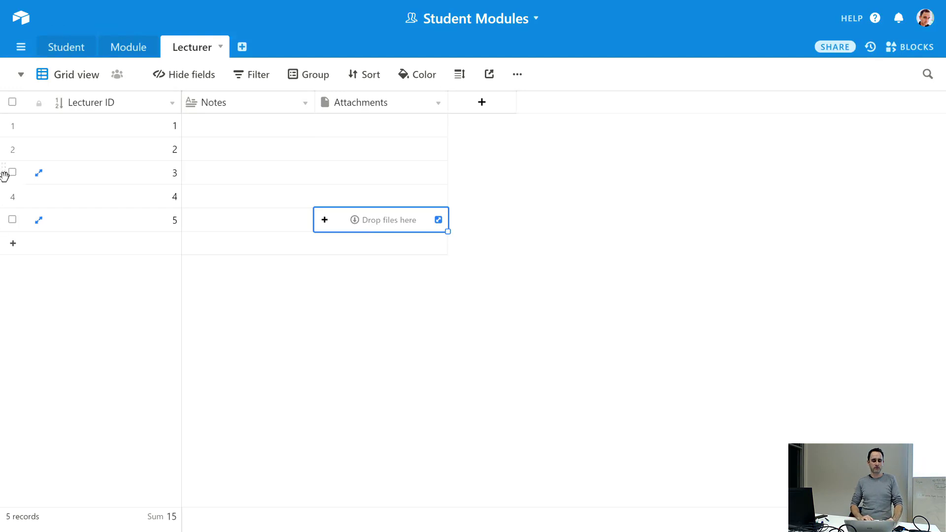
- Select records 2 to 5 and delete them, leaving only record 1
click(12, 219)
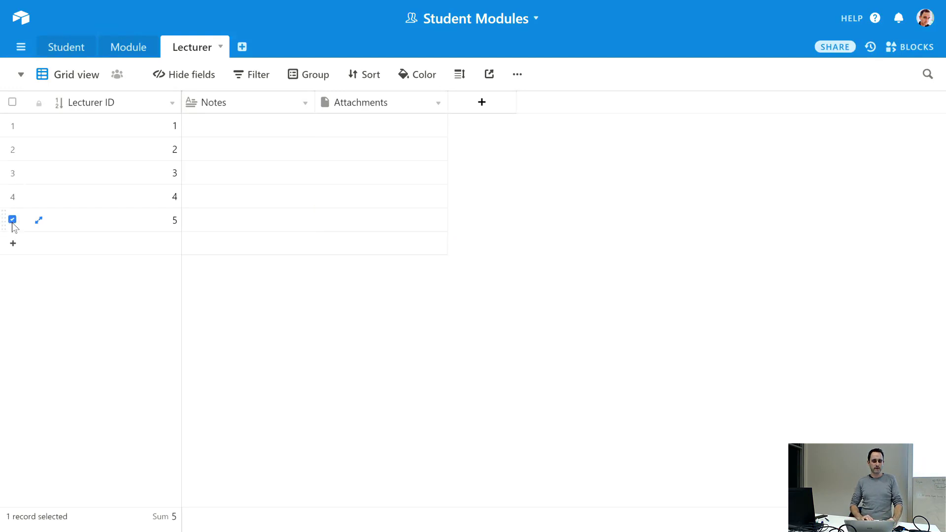
click(12, 196)
click(13, 172)
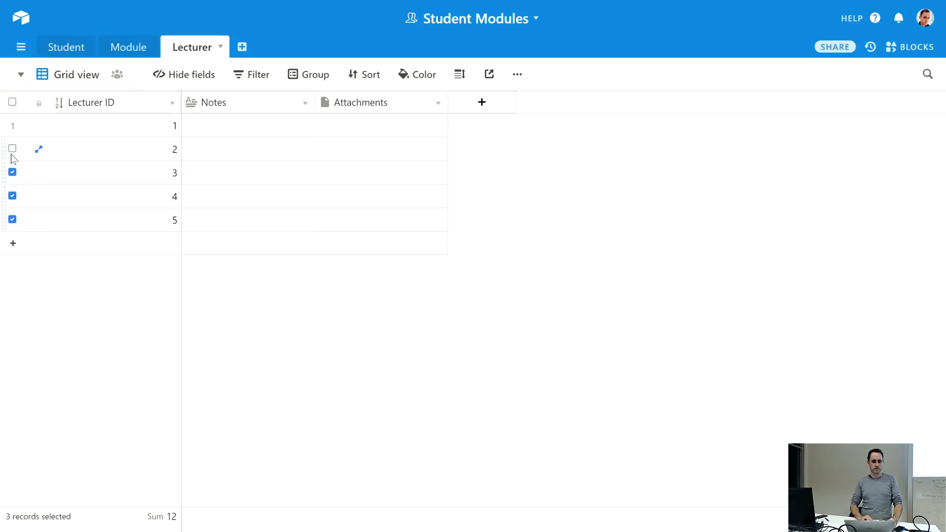
click(12, 149)
right_click(62, 157)
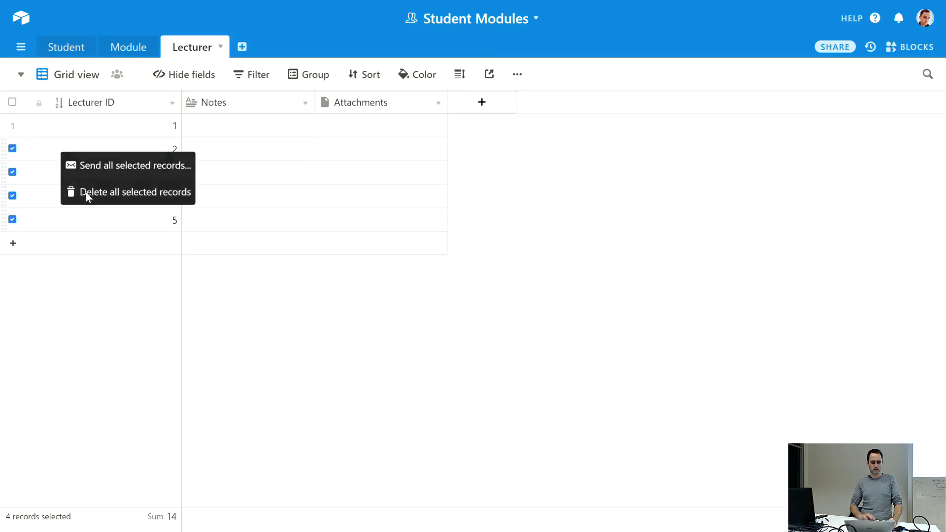
click(86, 192)
- Rename the Notes field to 'First Name' and make it single line text
click(235, 130)
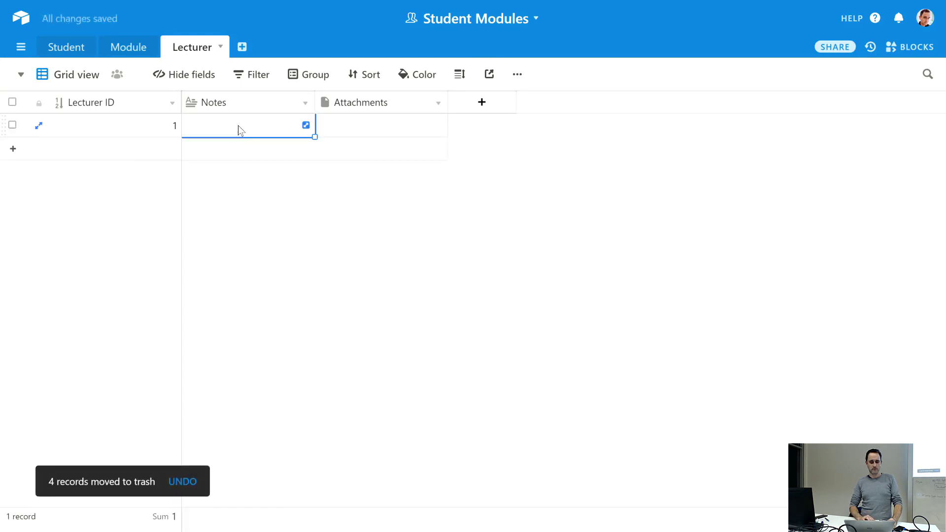
click(305, 103)
click(282, 127)
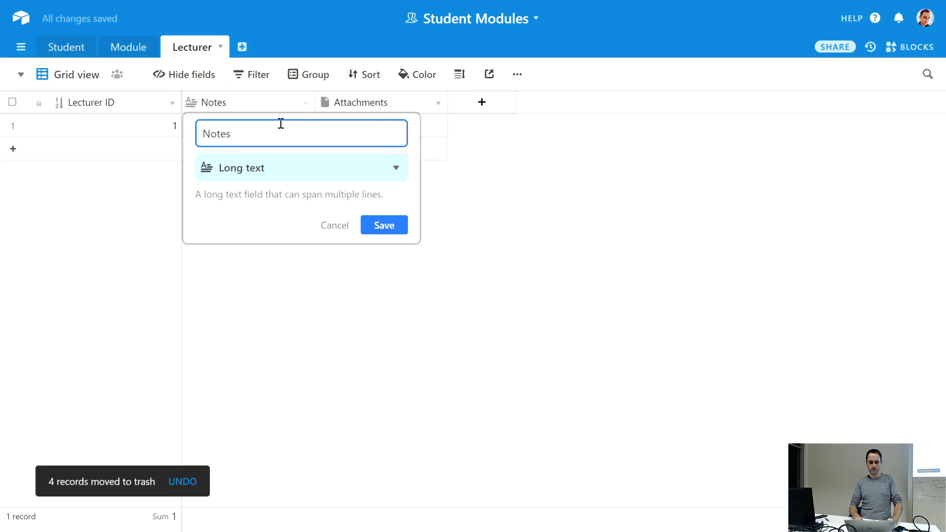
key(BackSpace)
key(BackSpace)
key(BackSpace)
key(BackSpace)
key(BackSpace)
text(First Name)
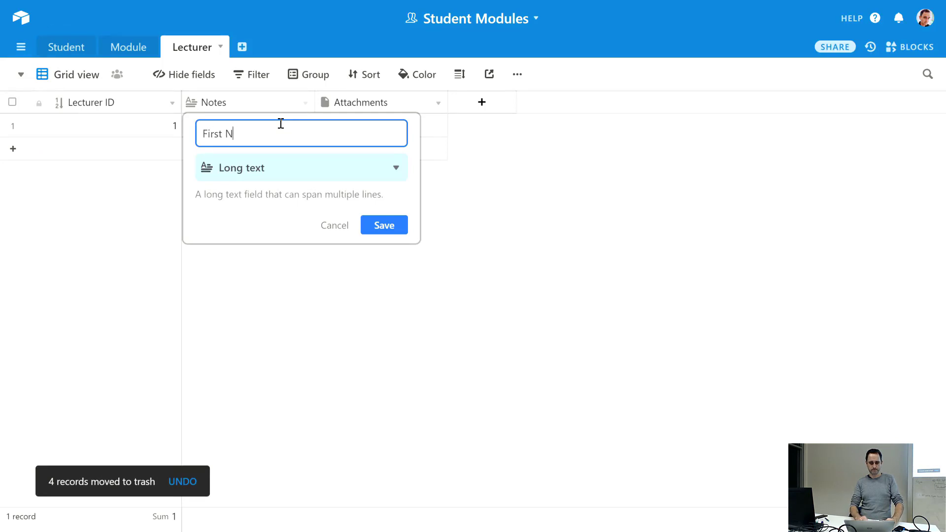
key(Return)
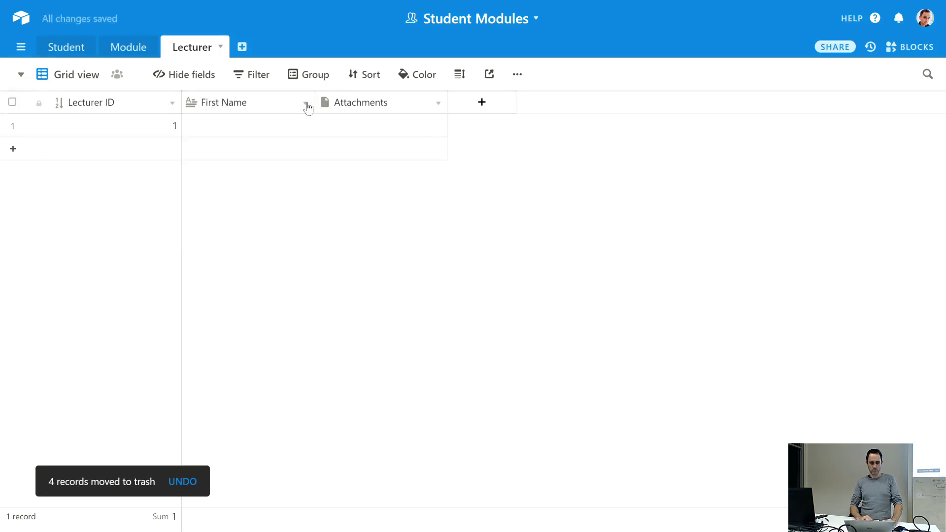
click(305, 103)
click(296, 132)
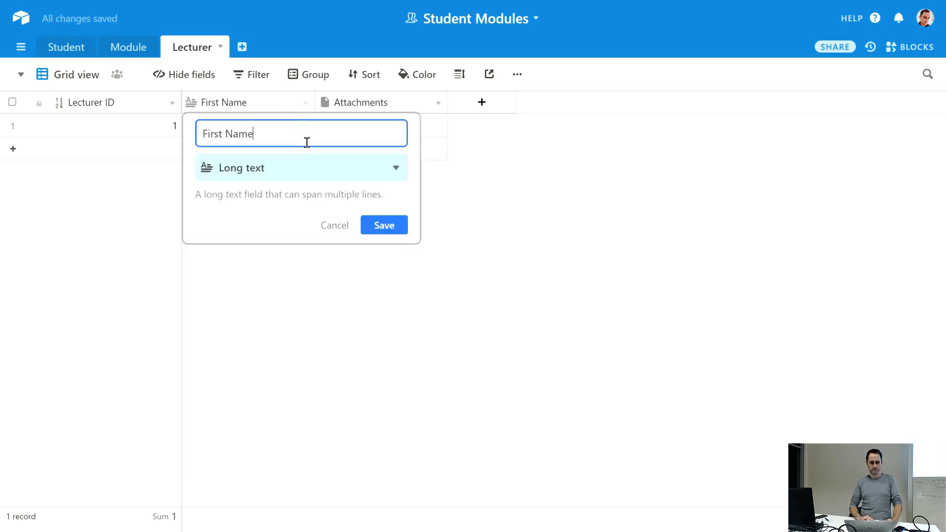
click(320, 169)
click(248, 222)
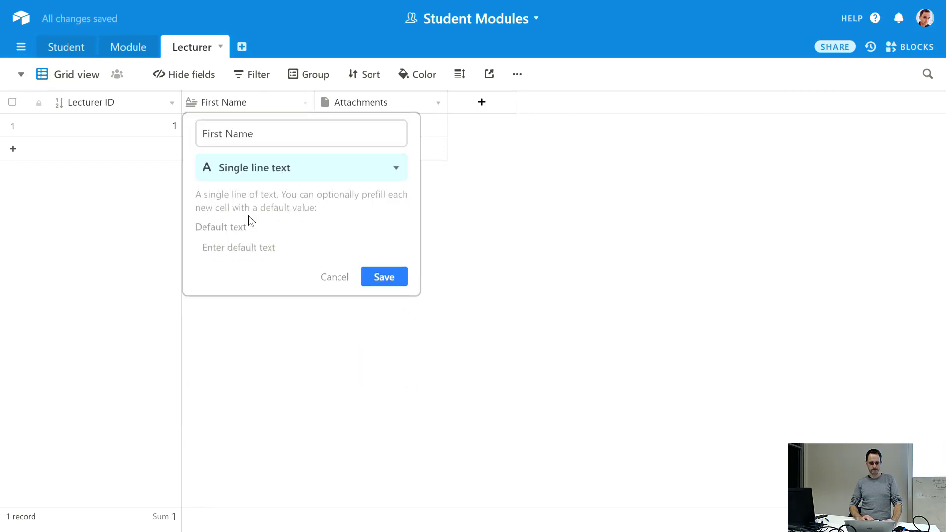
click(378, 276)
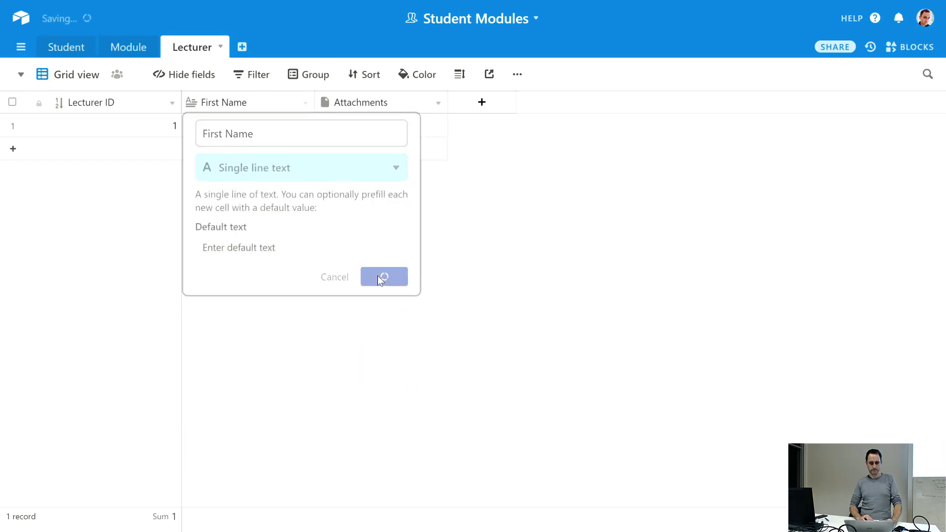
- Turn the Attachments field into a single line text field named 'Last Name'
click(437, 111)
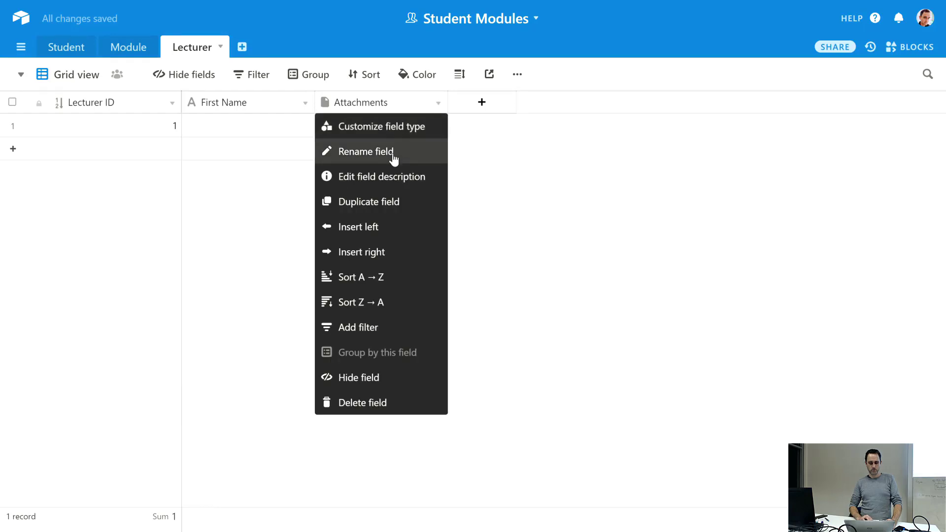
click(392, 154)
text(Last Name)
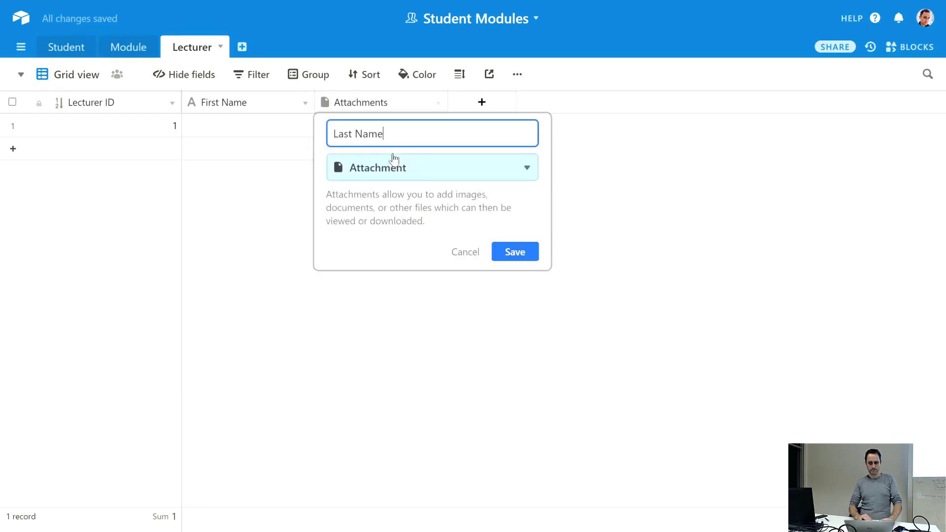
click(396, 167)
click(383, 227)
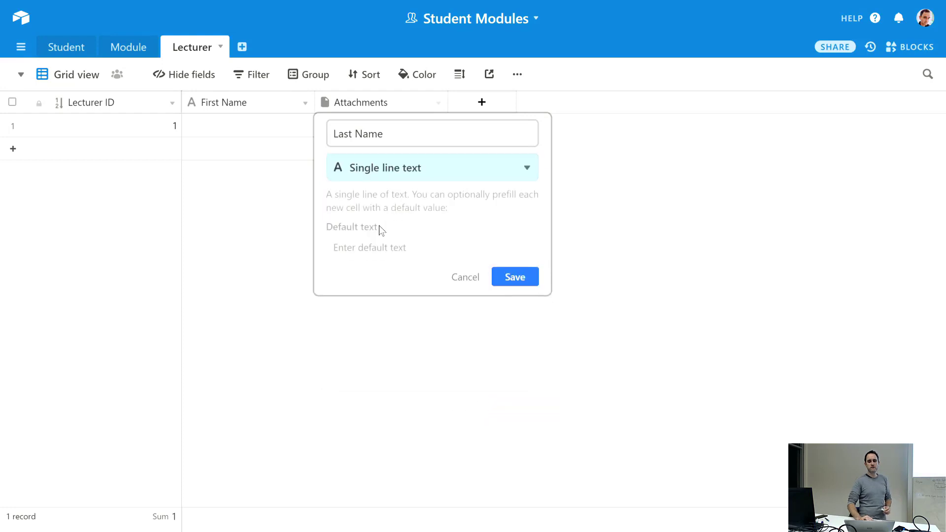
click(515, 276)
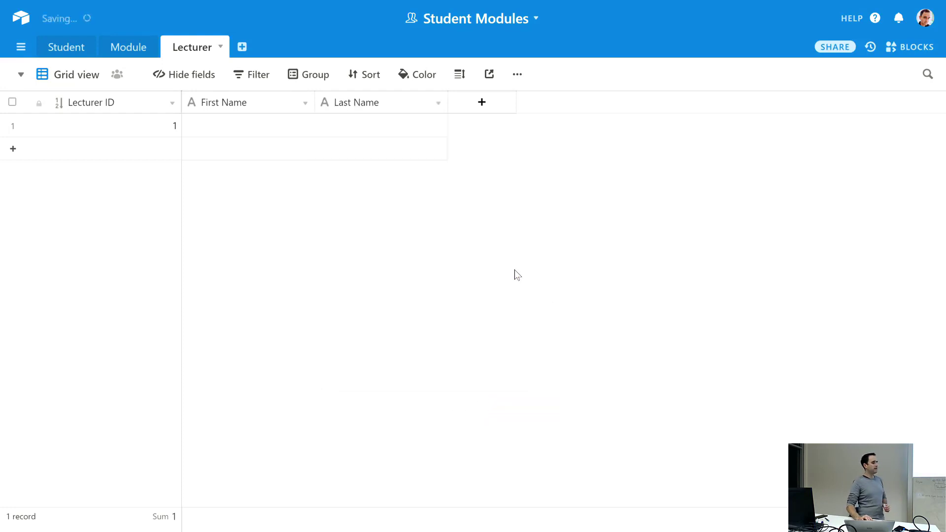
- Add a new single select field named 'Room' to the Lecturer table
click(477, 104)
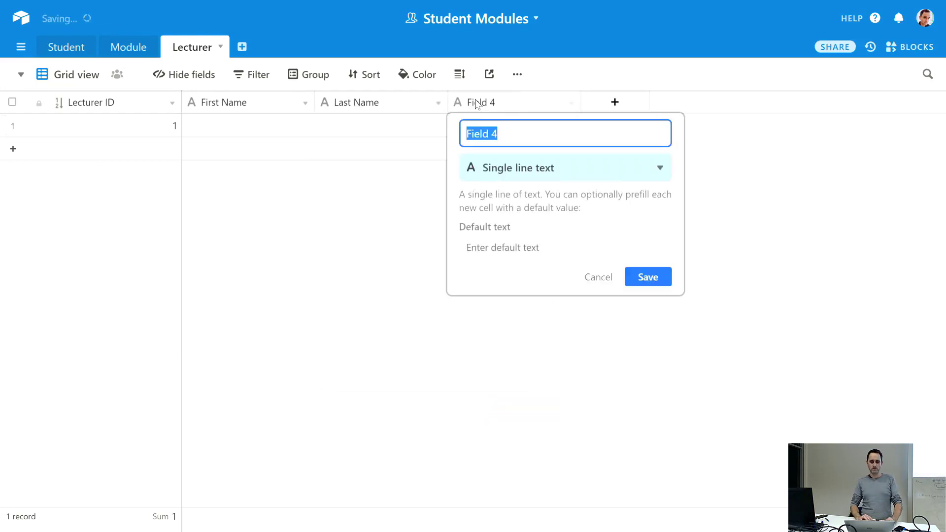
text(Room)
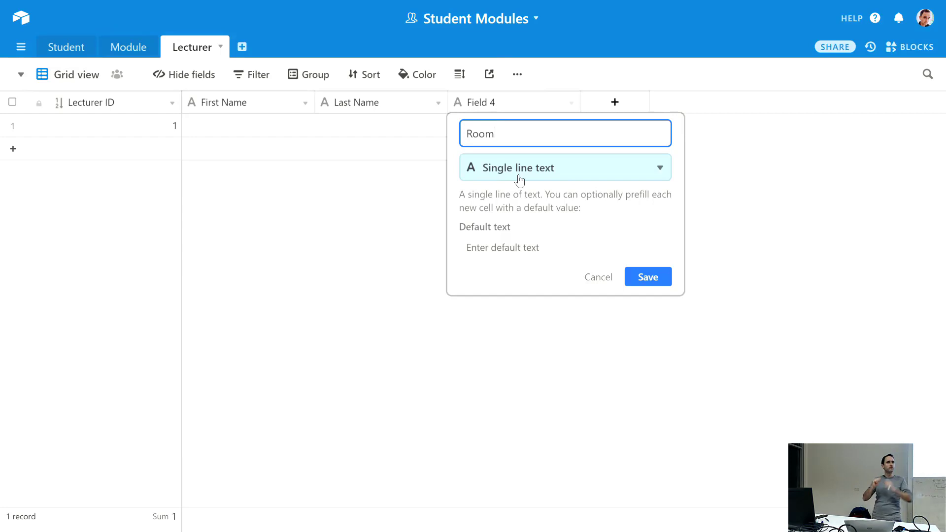
click(520, 180)
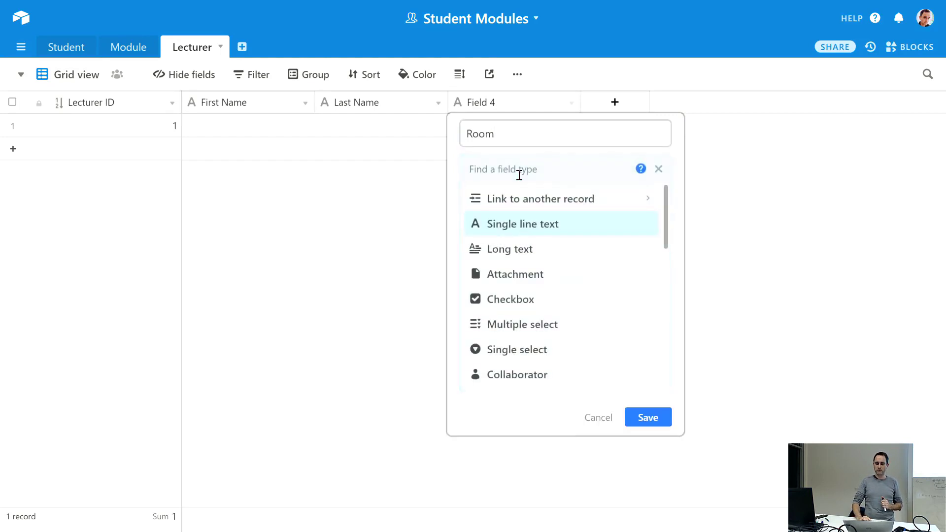
click(504, 349)
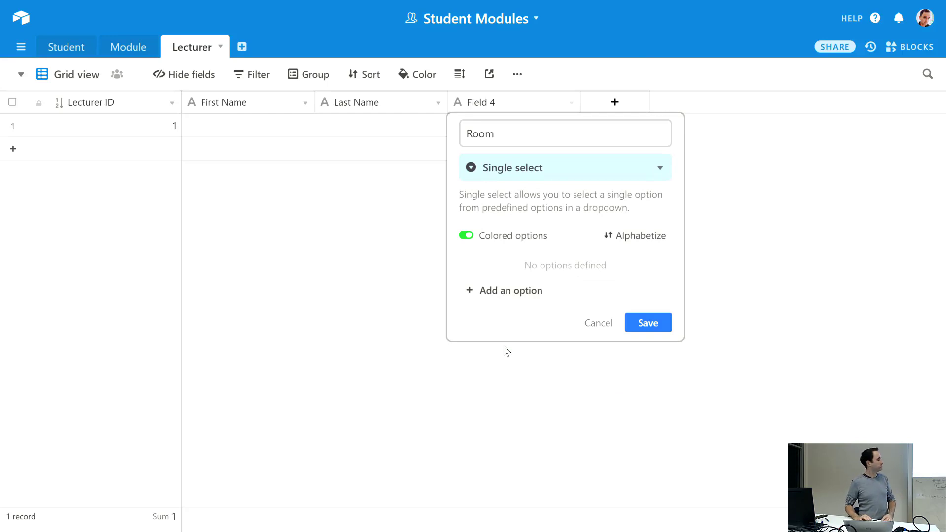
- Give Room the options OS 108, OS 109 and OS 110 without colours, and save
click(500, 288)
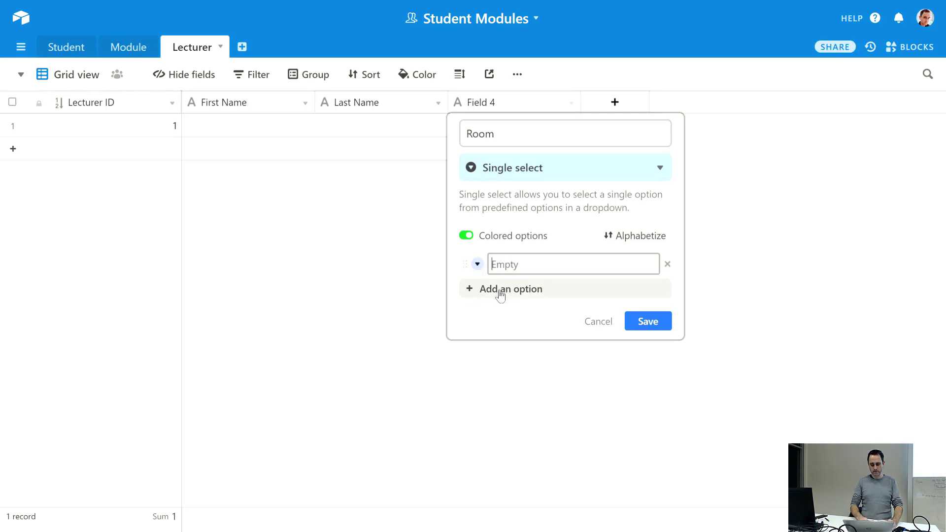
text(OS 108)
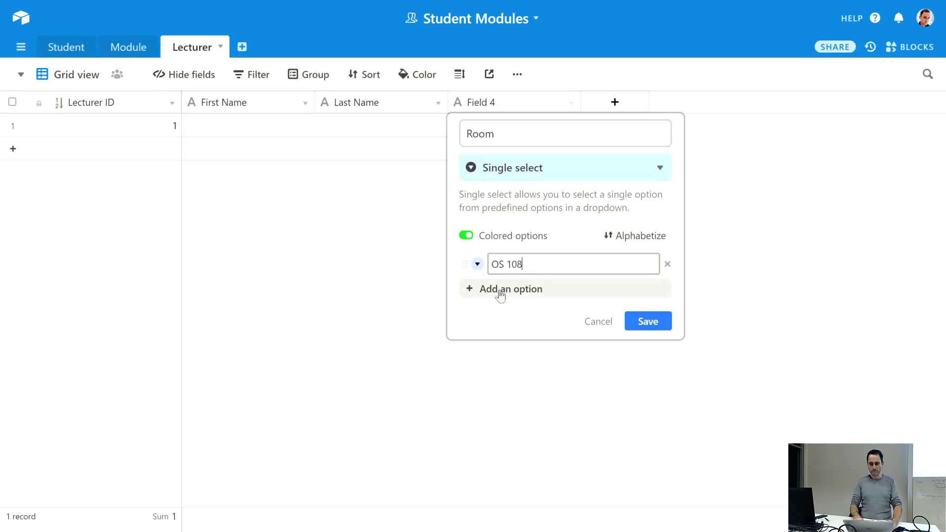
click(500, 291)
text(OS 109)
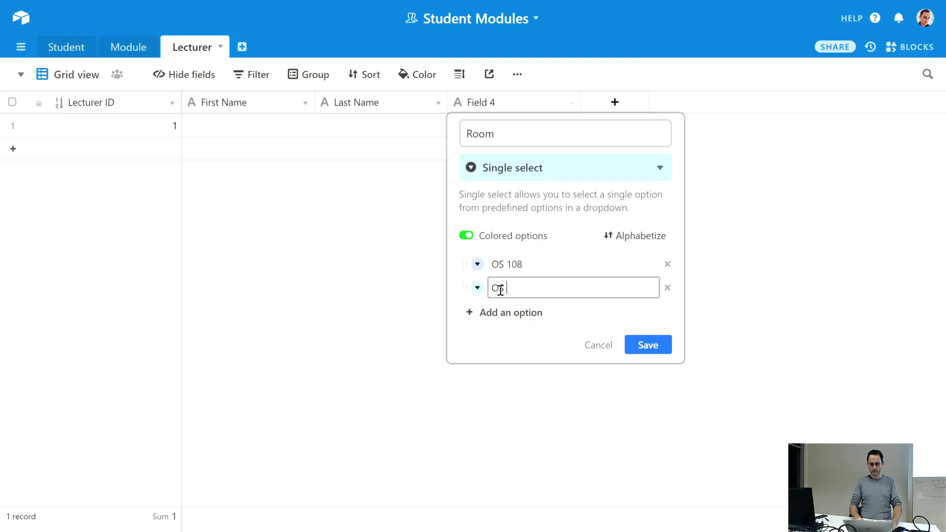
click(506, 315)
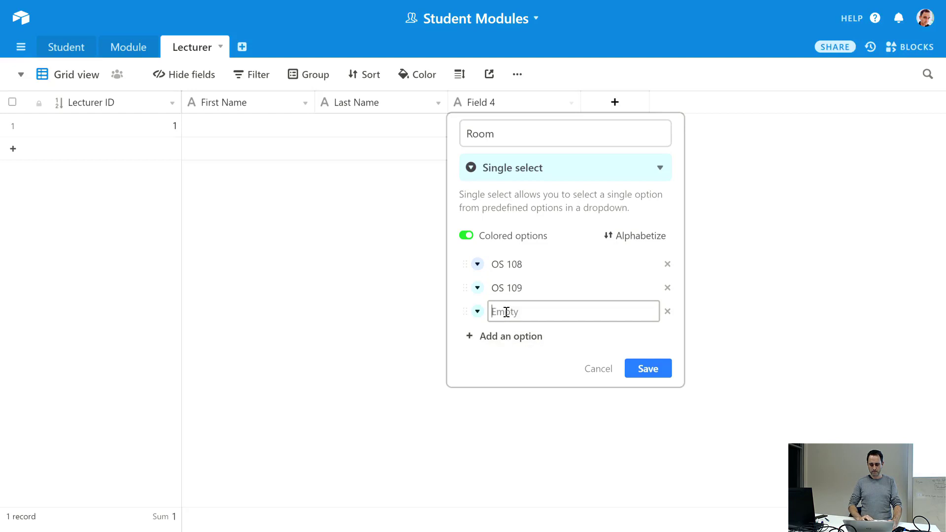
text(OS 110)
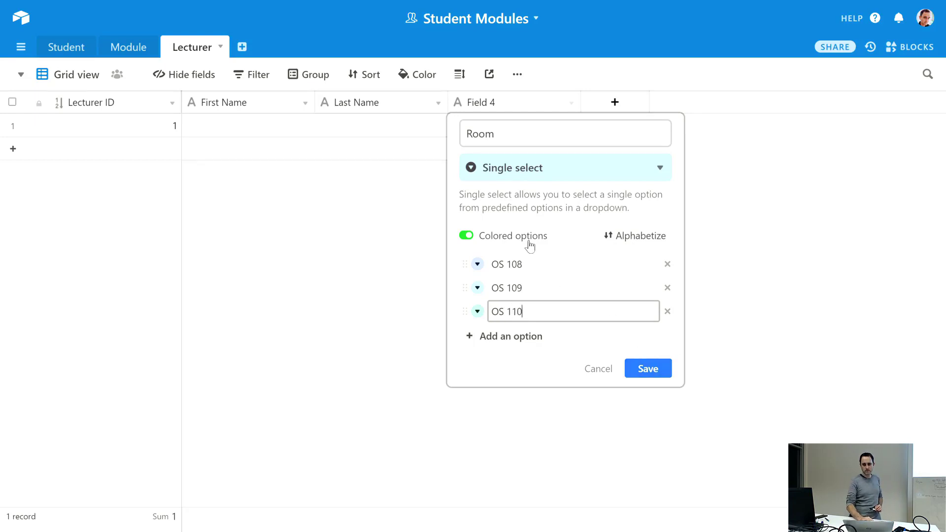
click(467, 235)
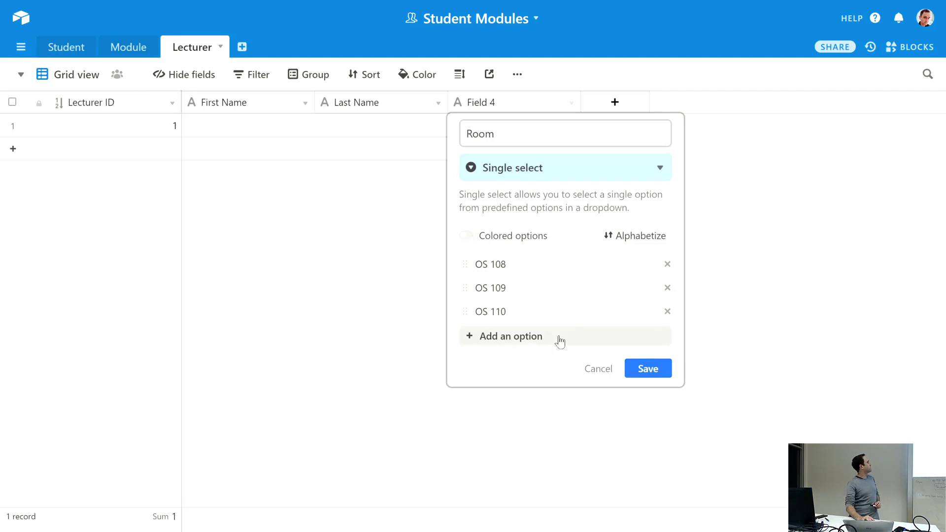
click(641, 368)
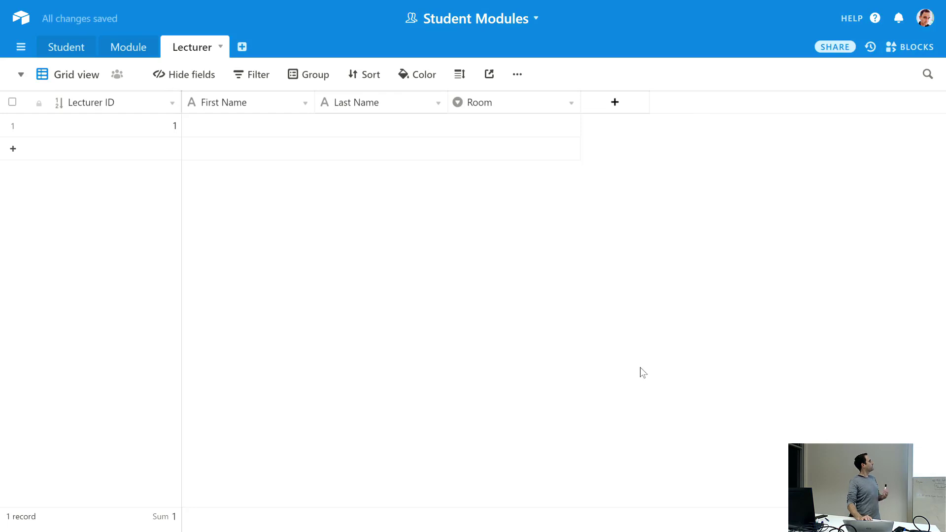
- Set record 1's Room to OS 108
click(563, 126)
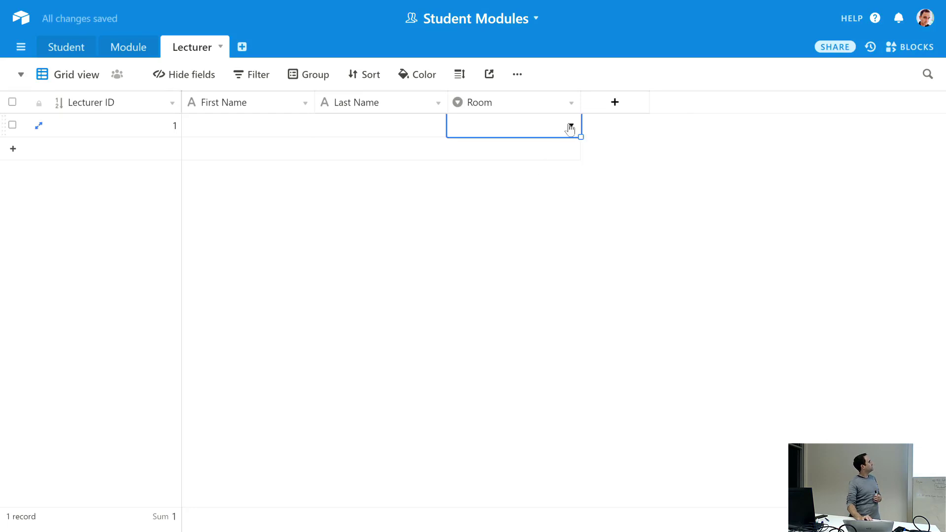
click(570, 126)
click(495, 199)
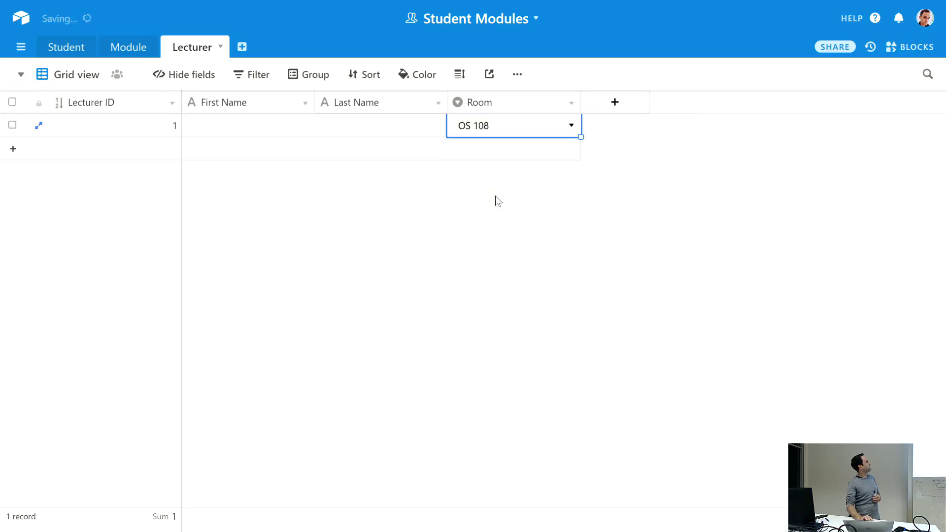
click(477, 207)
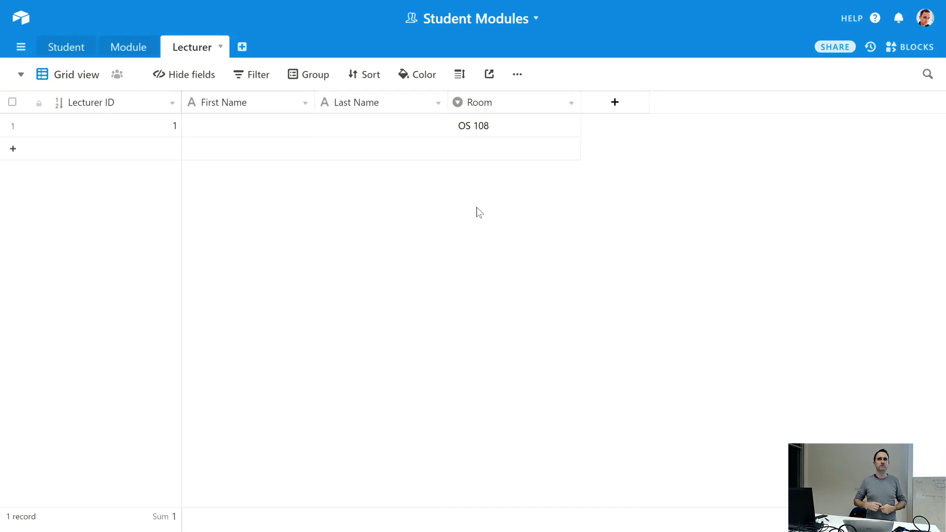
- Review the Room field's settings and save them unchanged
click(548, 132)
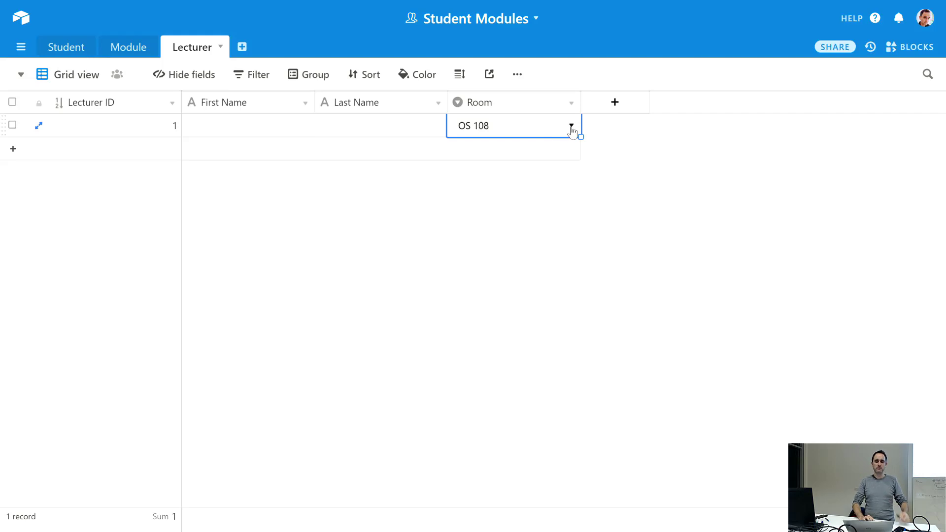
click(572, 126)
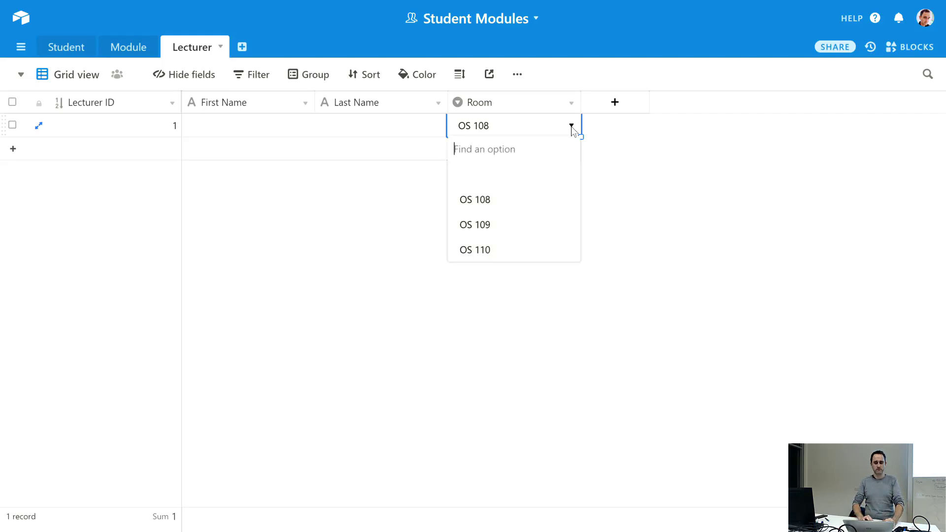
click(569, 101)
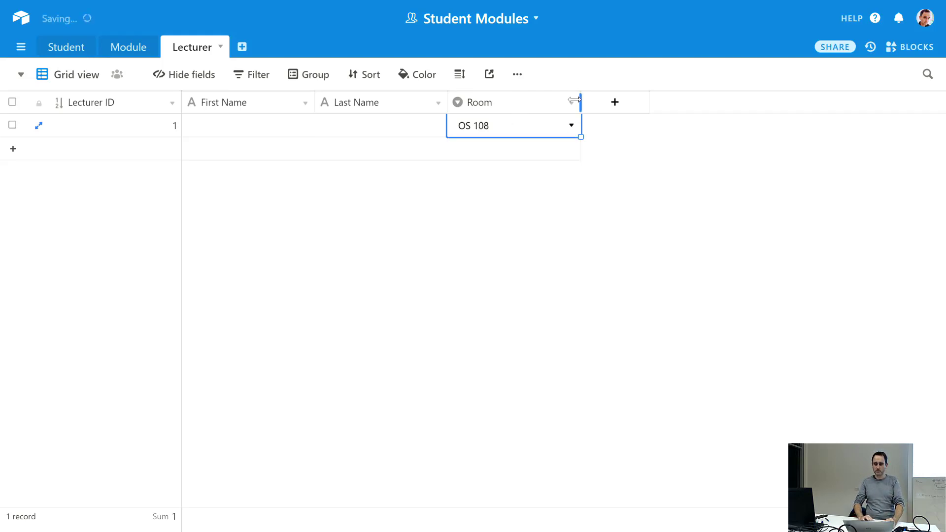
click(564, 104)
click(532, 126)
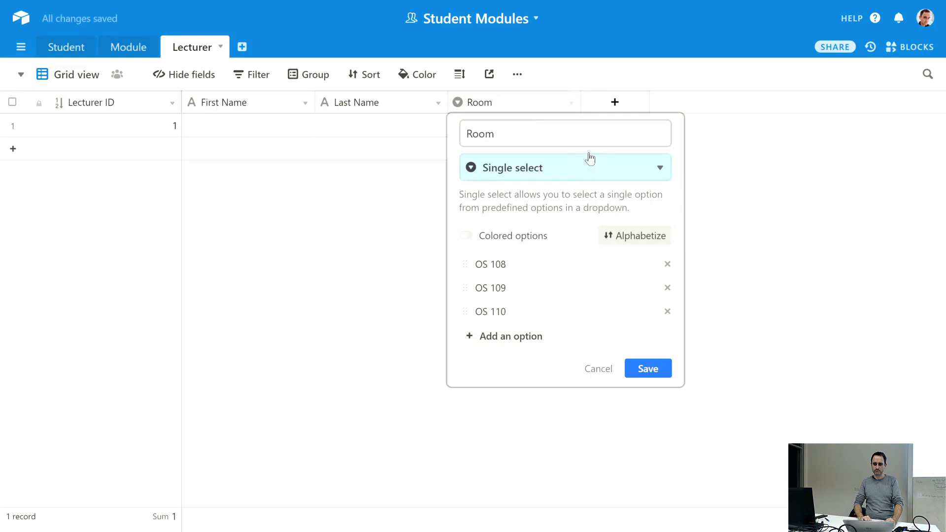
click(648, 368)
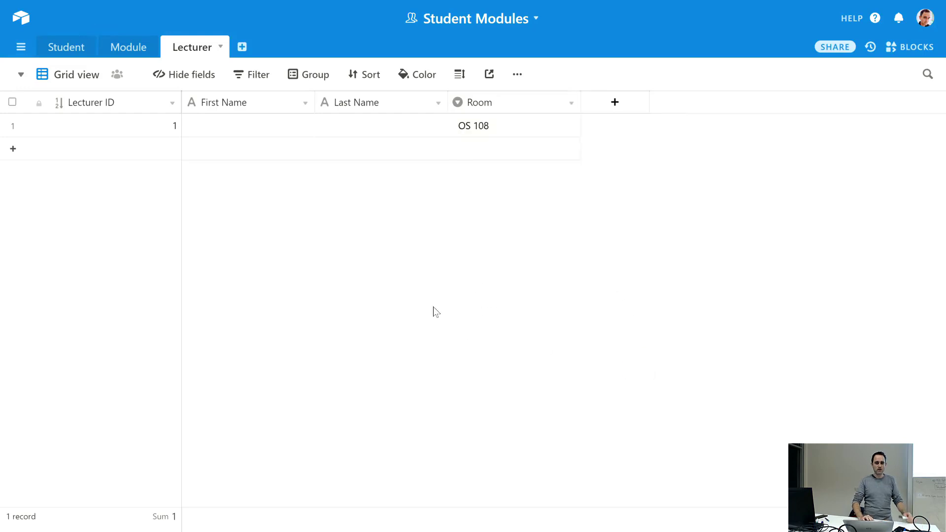
click(247, 127)
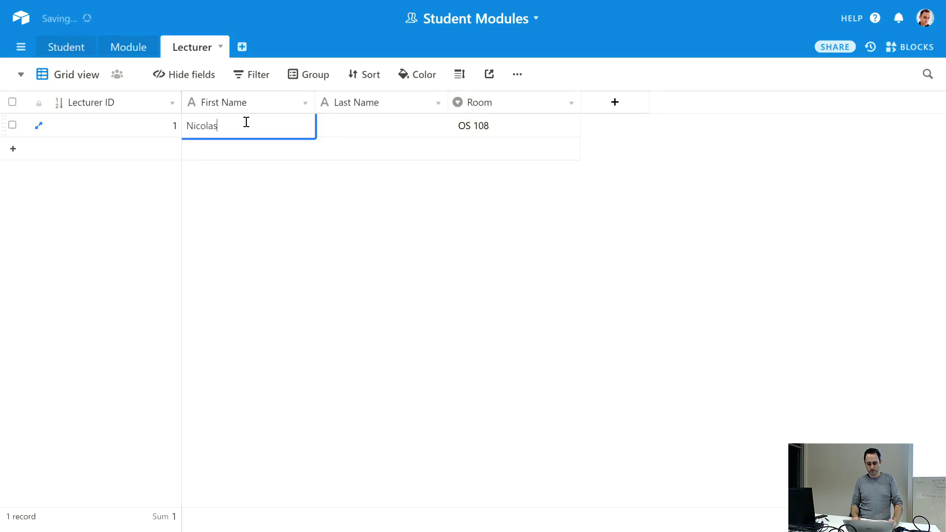
- Enter the lecturer's first and last name in record 1, then return to the Student table
key(Tab)
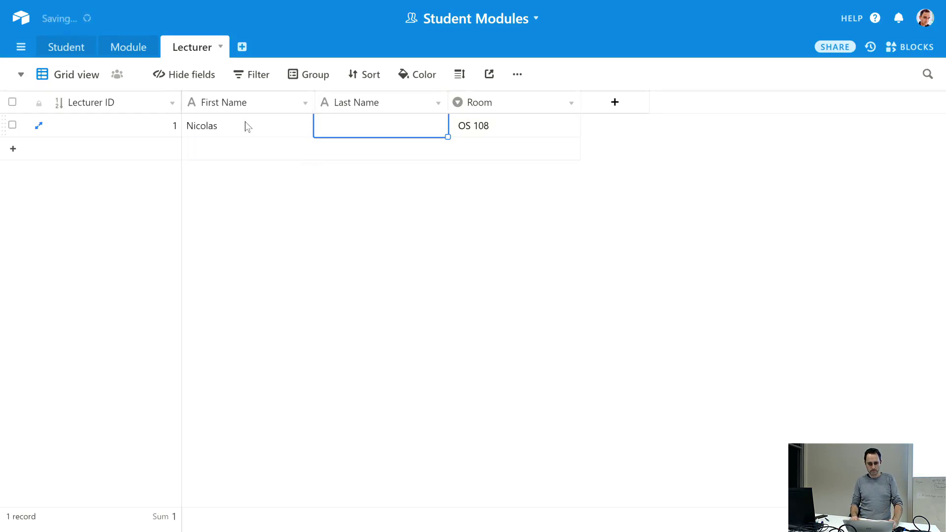
key(Return)
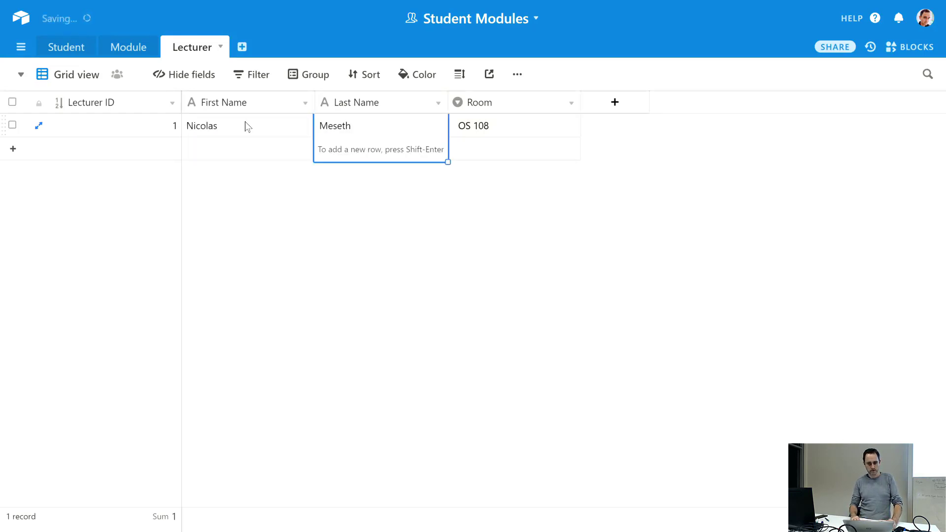
key(Left)
key(Left)
key(Right)
click(356, 229)
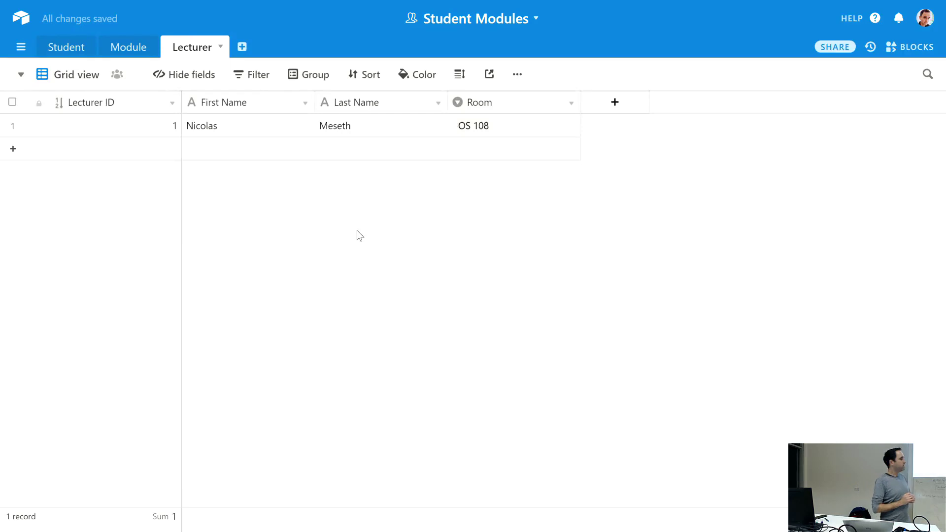
click(132, 52)
click(70, 49)
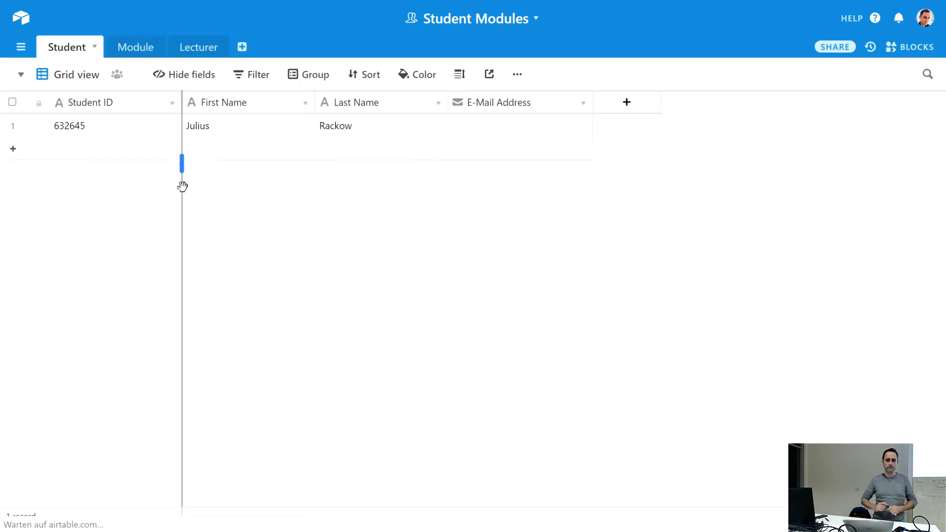